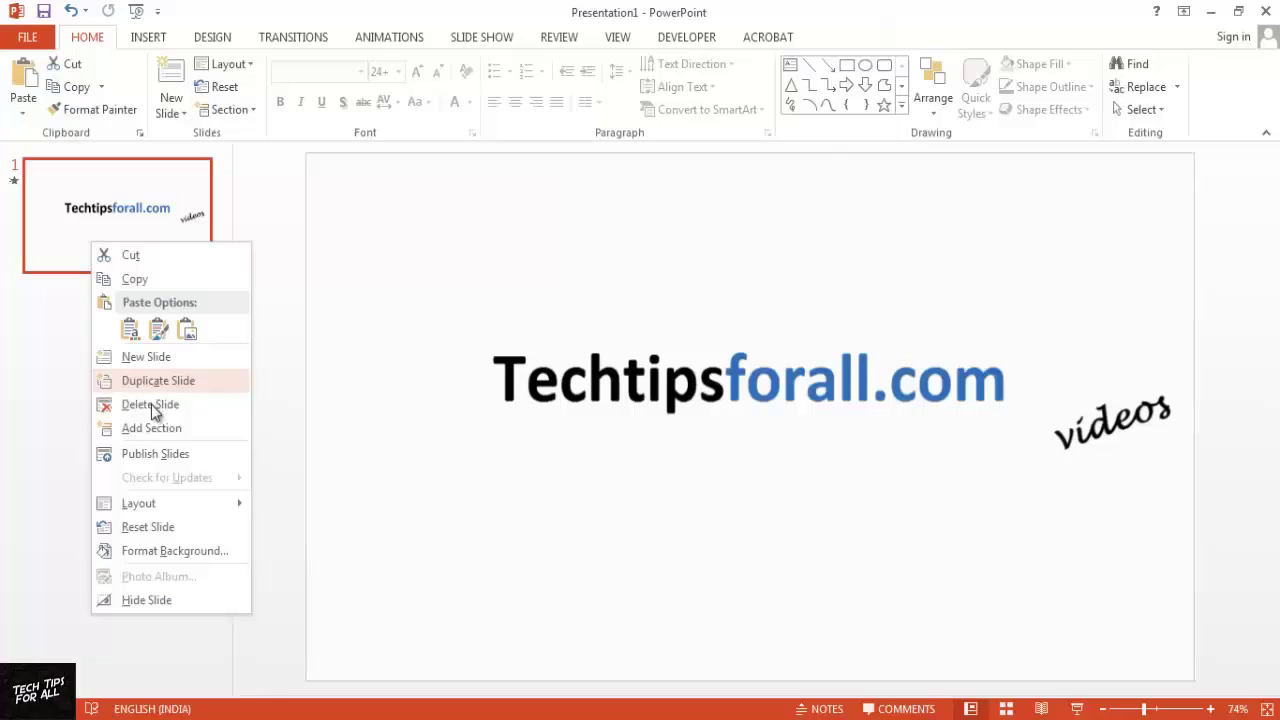
- Add a second slide after the title slide and delete both its placeholders
left_click(146, 357)
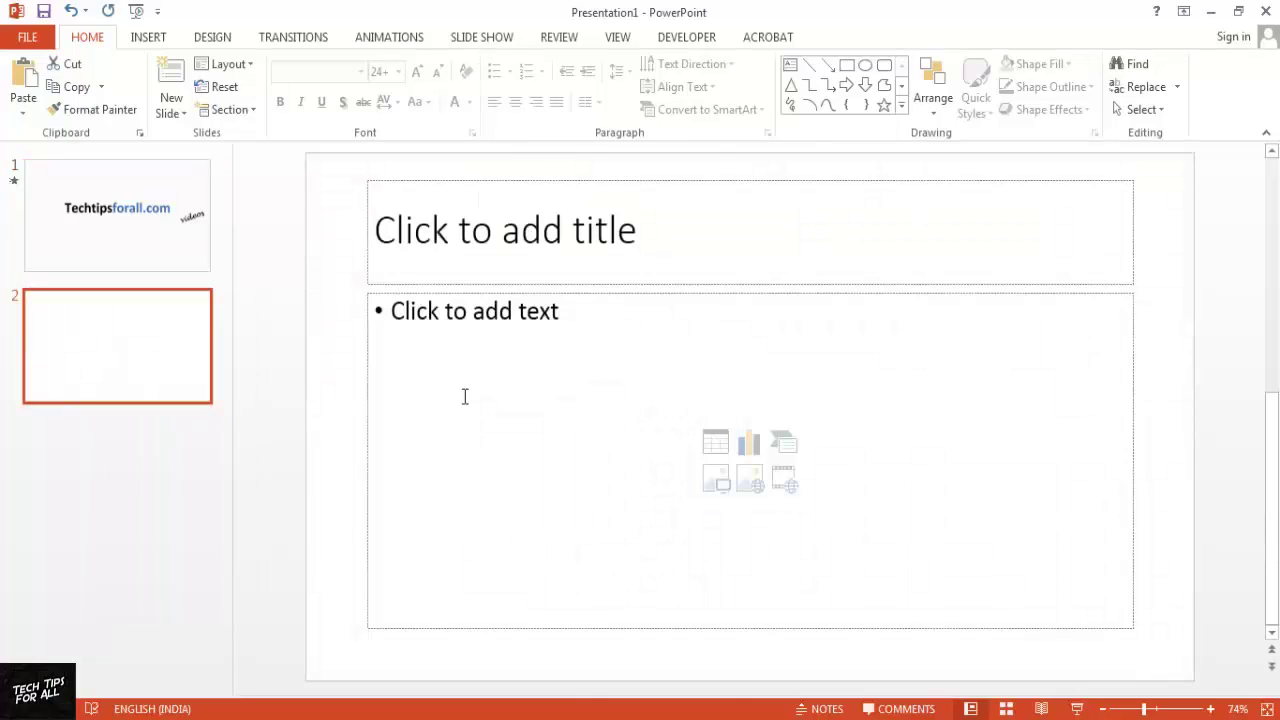
left_click(465, 397)
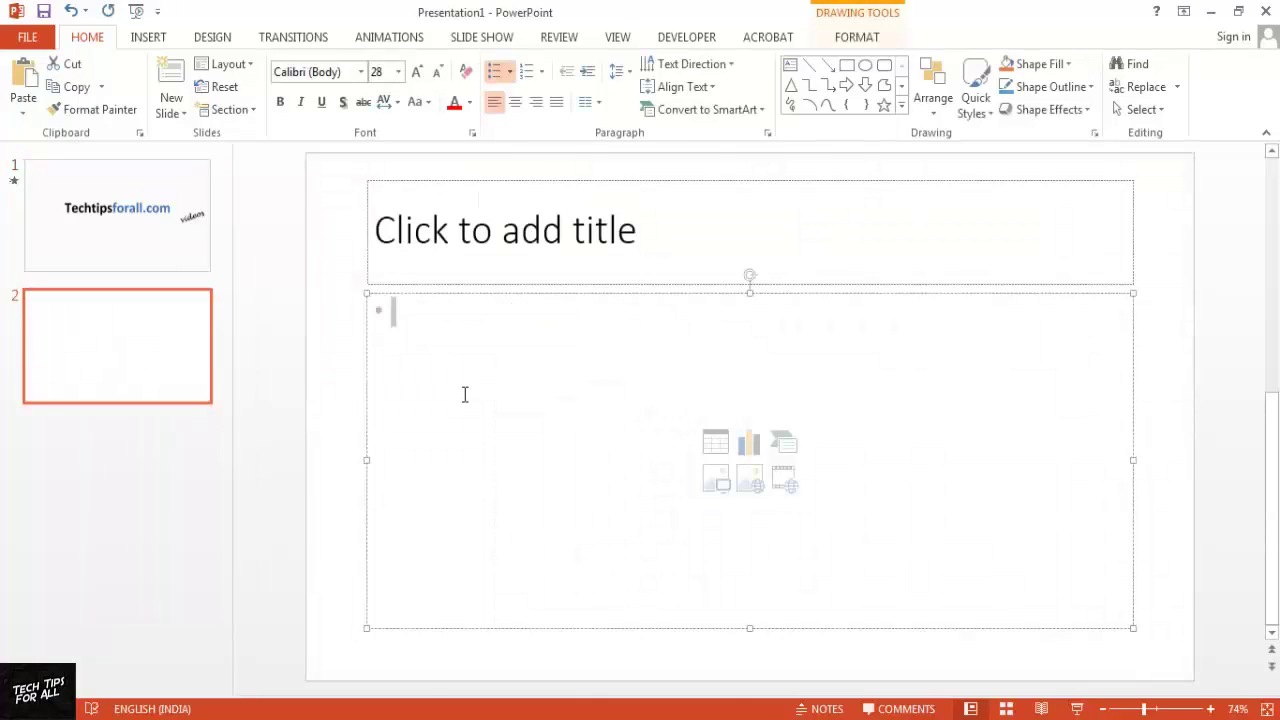
left_click(320, 408)
key("ctrl+a")
key("Delete")
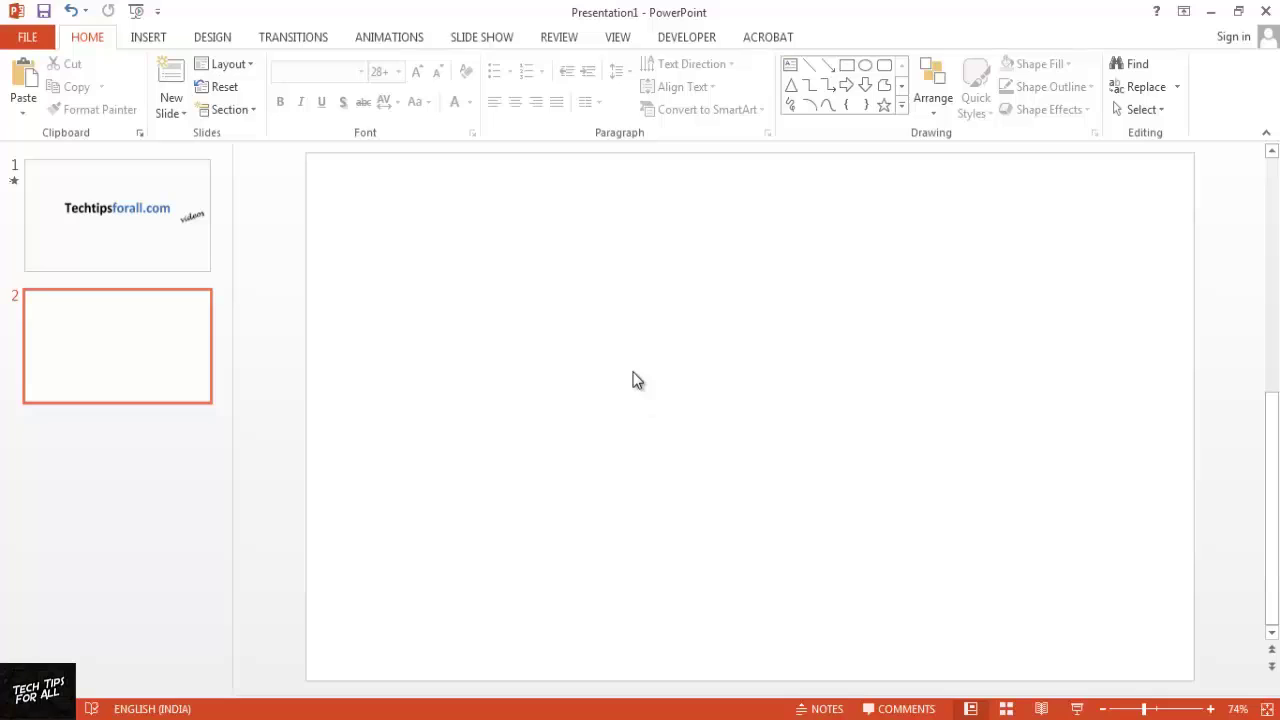
- Tick Developer under Main Tabs in Customize the Ribbon and confirm
right_click(822, 24)
right_click(694, 146)
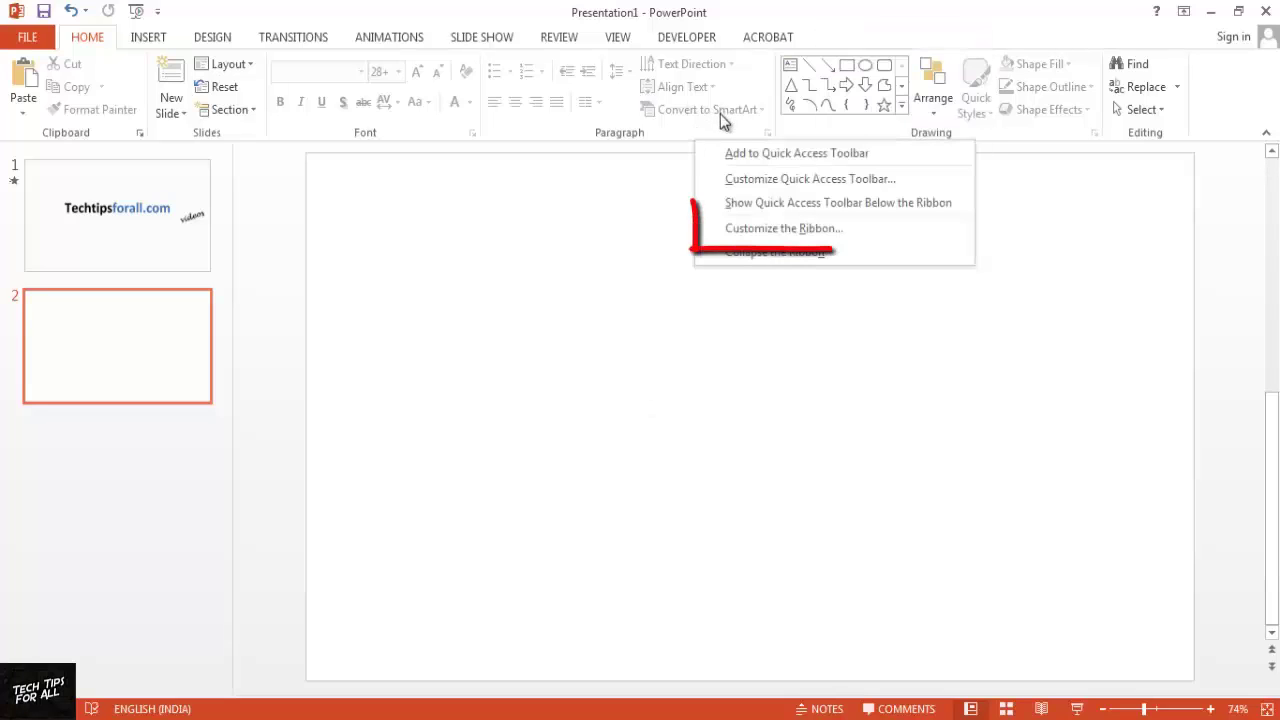
left_click(851, 228)
left_click(760, 436)
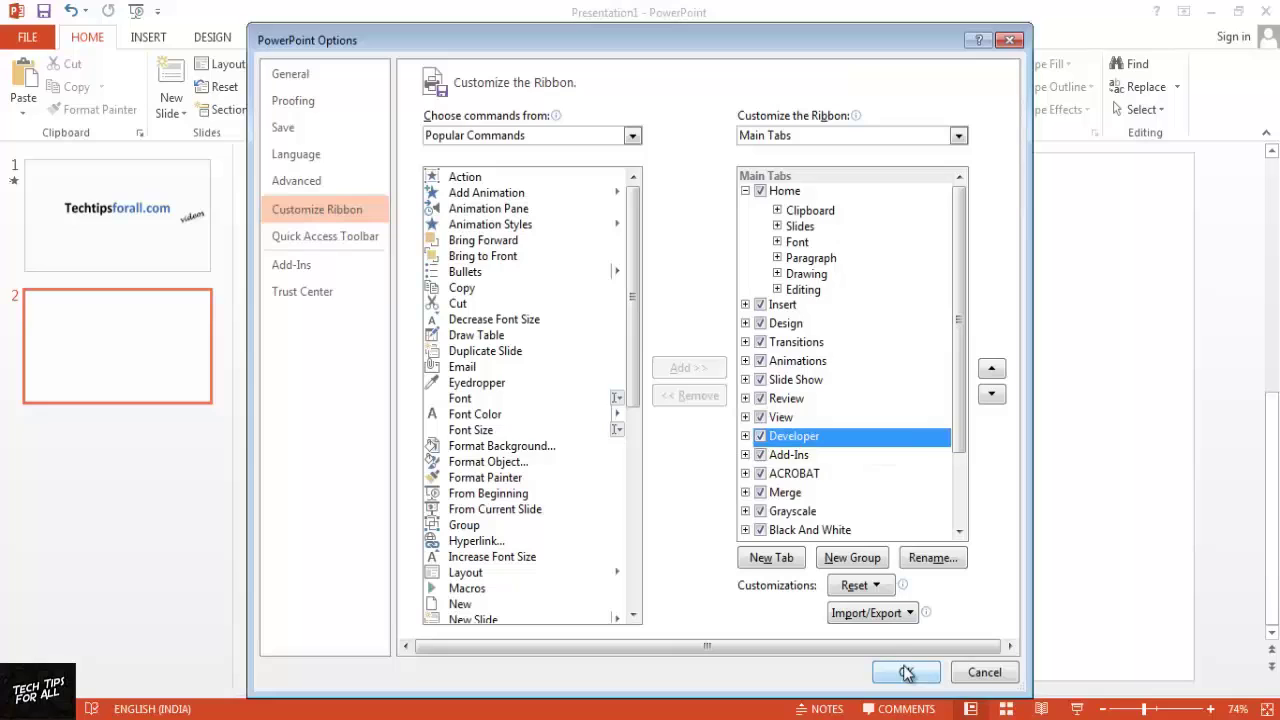
left_click_drag(960, 443, 956, 538)
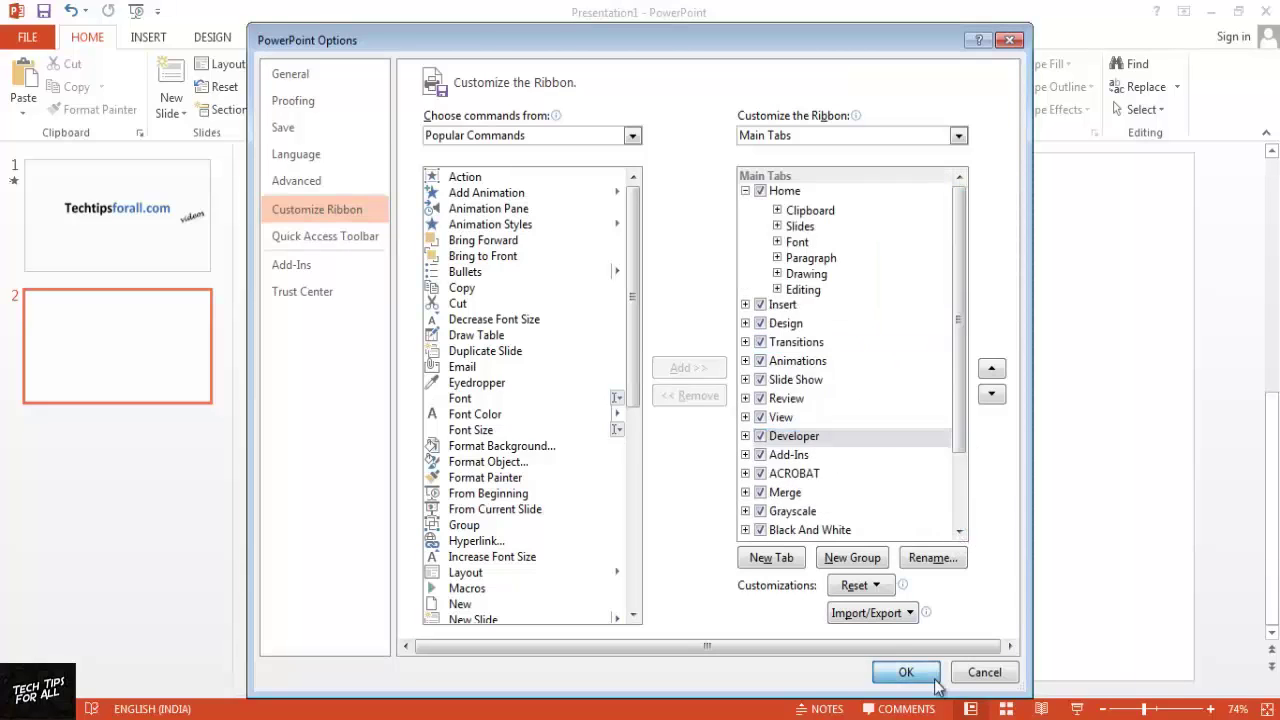
left_click(900, 673)
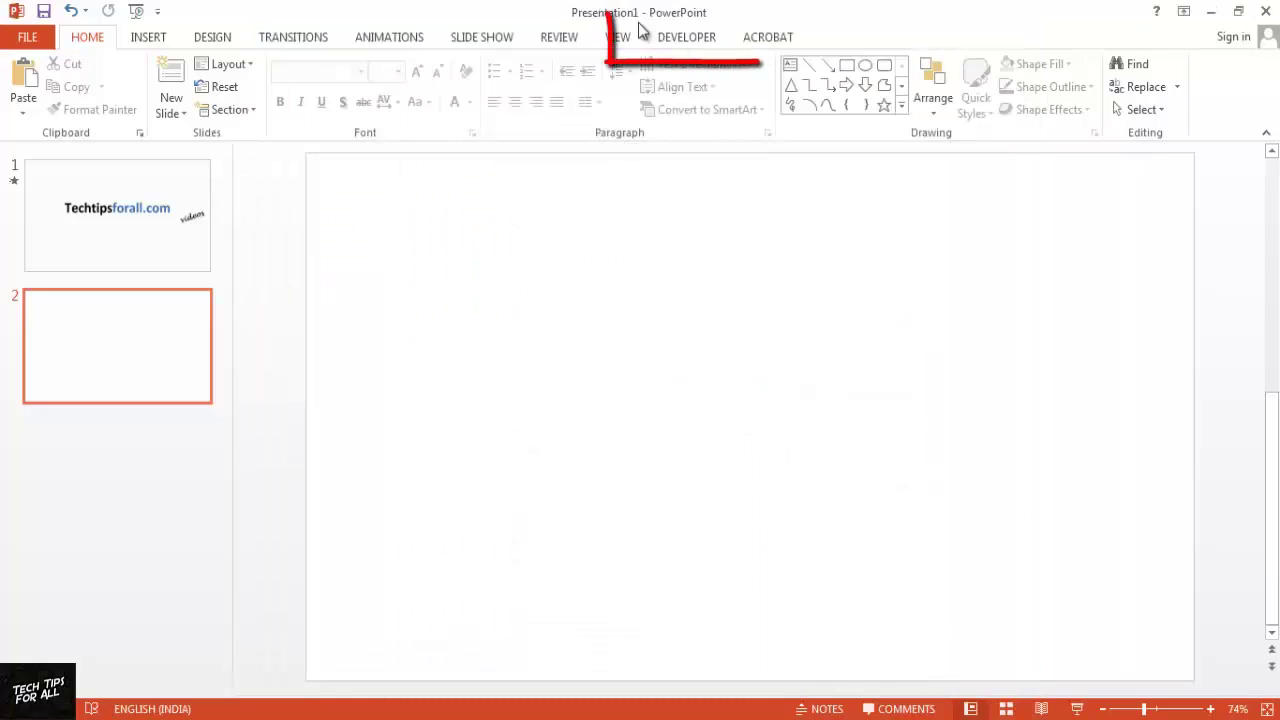
- Pick Shockwave Flash Object from the Developer tab's More Controls list
left_click(680, 37)
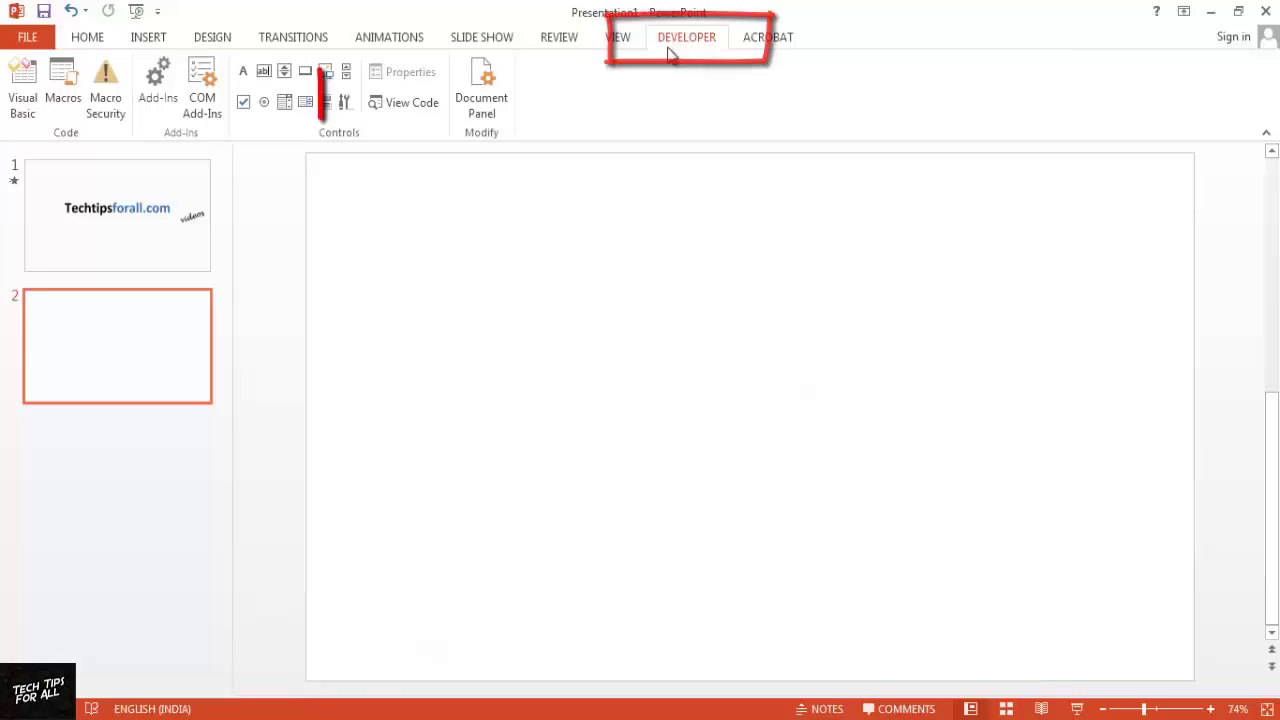
left_click(344, 108)
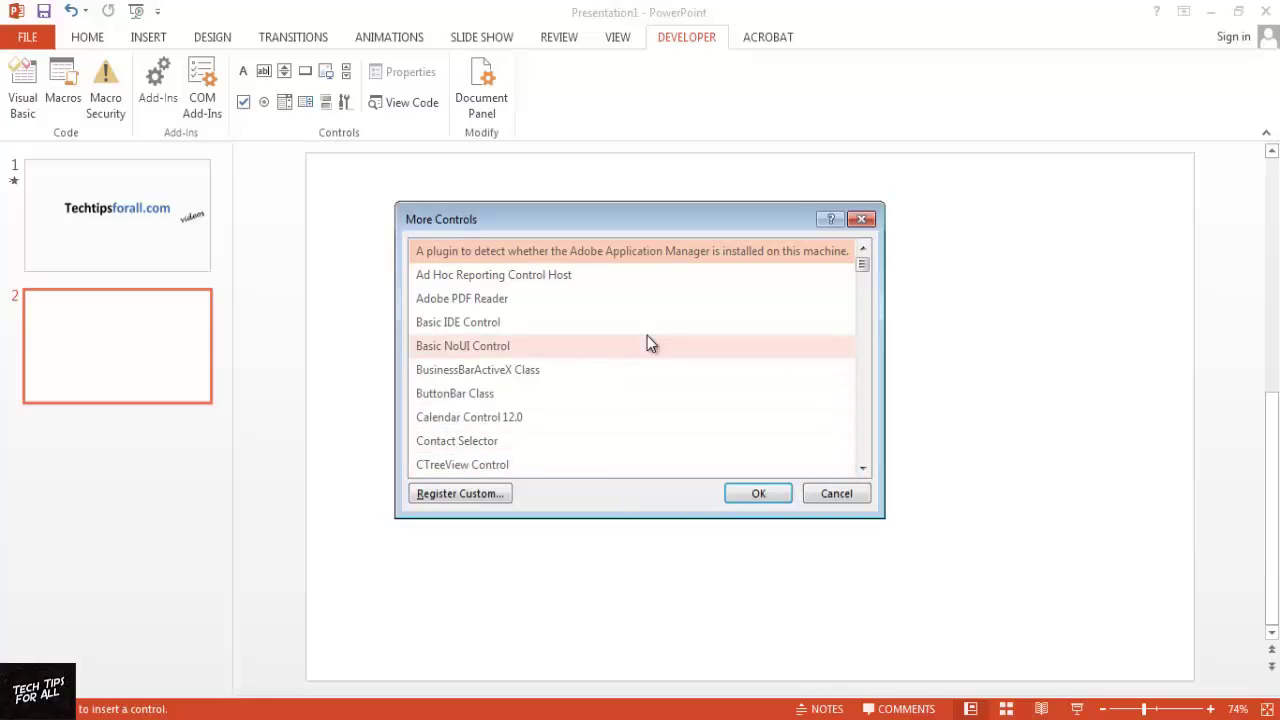
scroll(647, 336, "down", 15)
scroll(647, 337, "down", 15)
scroll(640, 350, "down", 15)
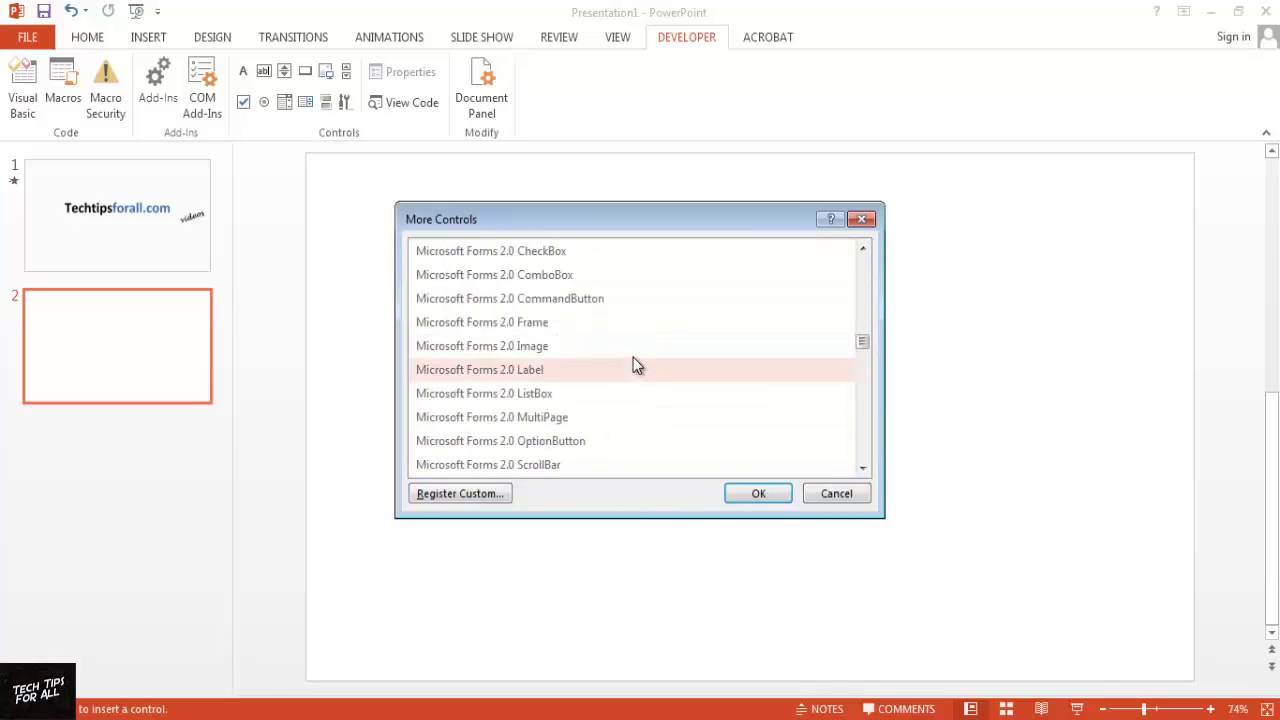
scroll(628, 372, "down", 10)
scroll(630, 410, "down", 10)
scroll(636, 450, "down", 10)
scroll(639, 458, "up", 4)
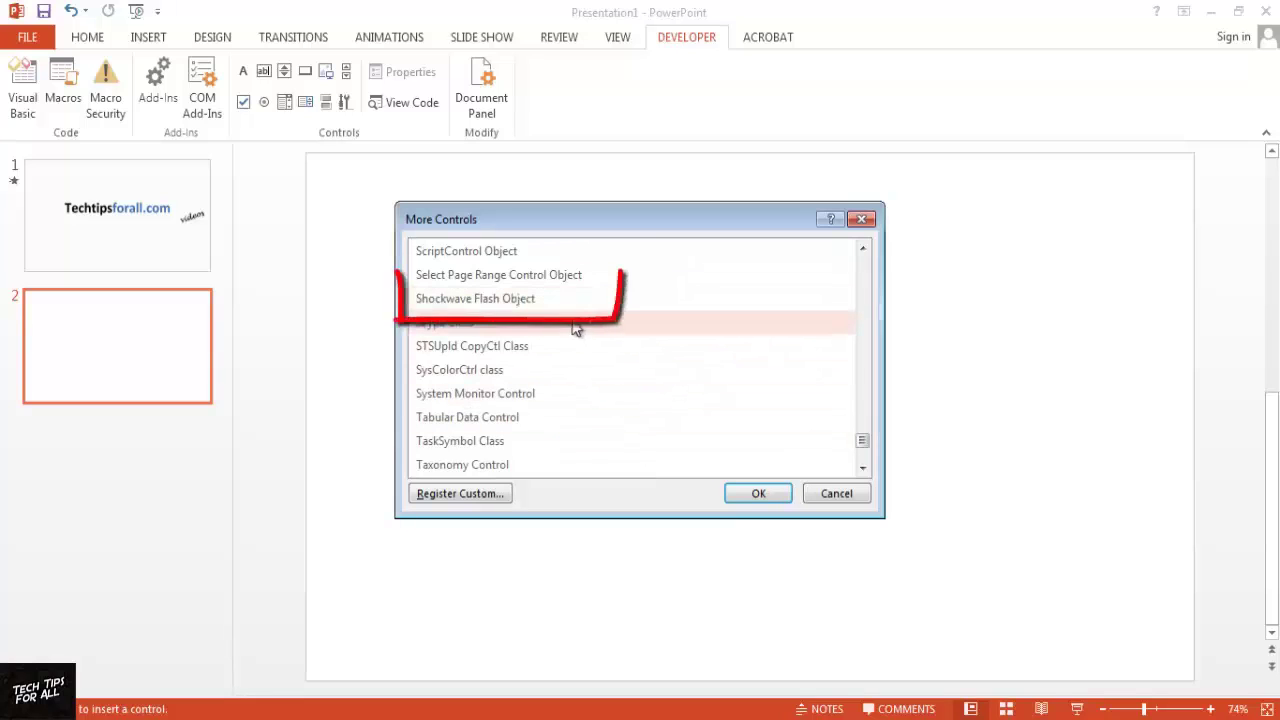
left_click(537, 299)
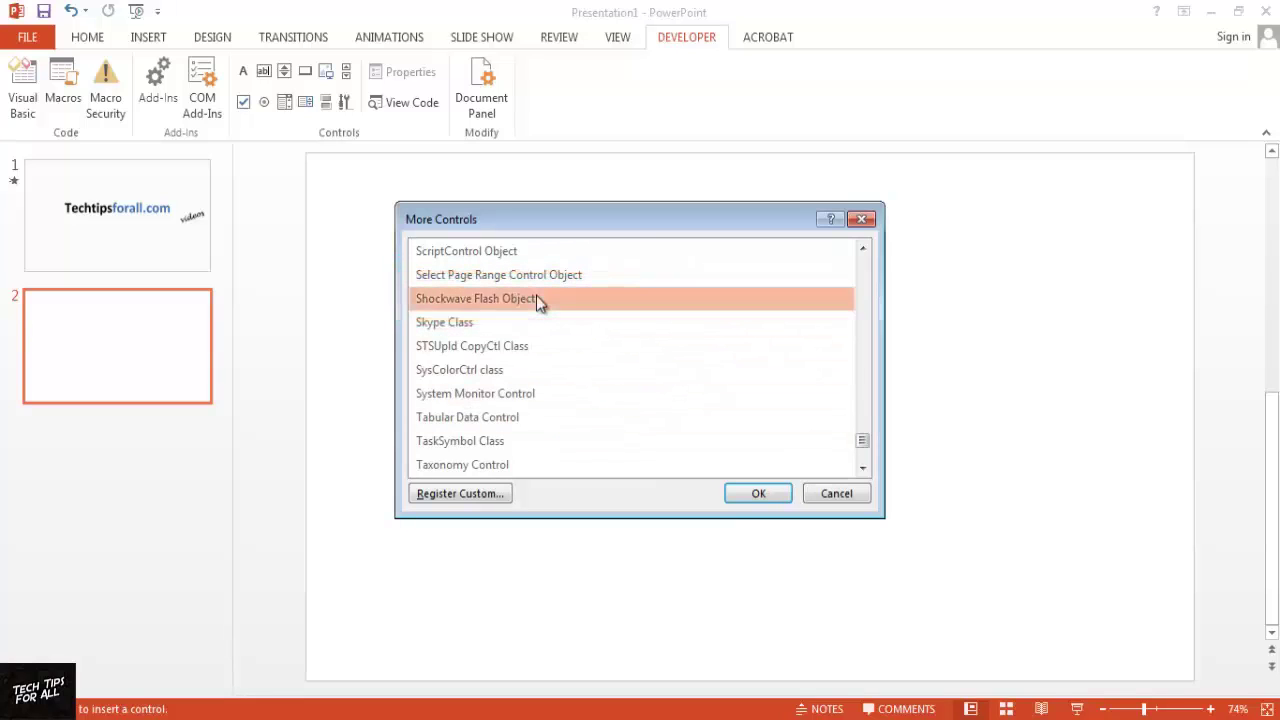
left_click(760, 490)
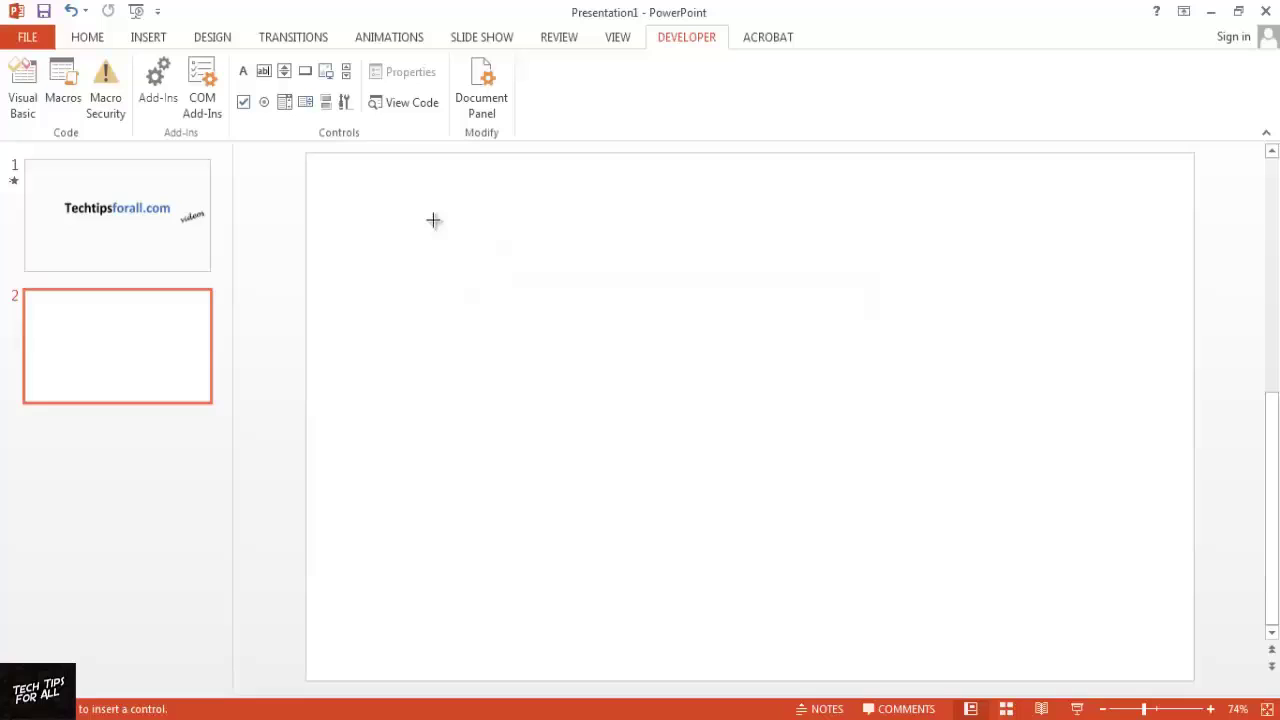
- Draw the Shockwave Flash Object box across most of the second slide
left_click_drag(427, 205, 1115, 652)
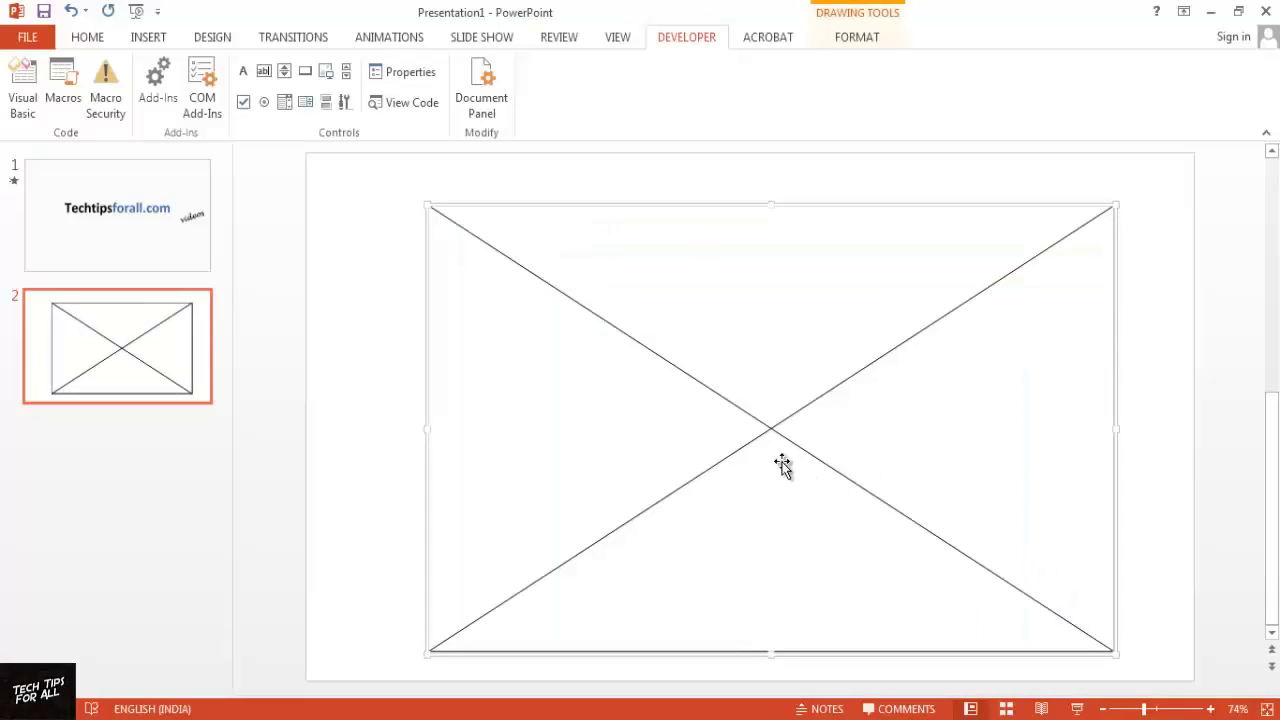
right_click(612, 446)
left_click(550, 535)
right_click(757, 442)
left_click(563, 435)
right_click(548, 425)
left_click(457, 457)
left_click(746, 40)
left_click(860, 38)
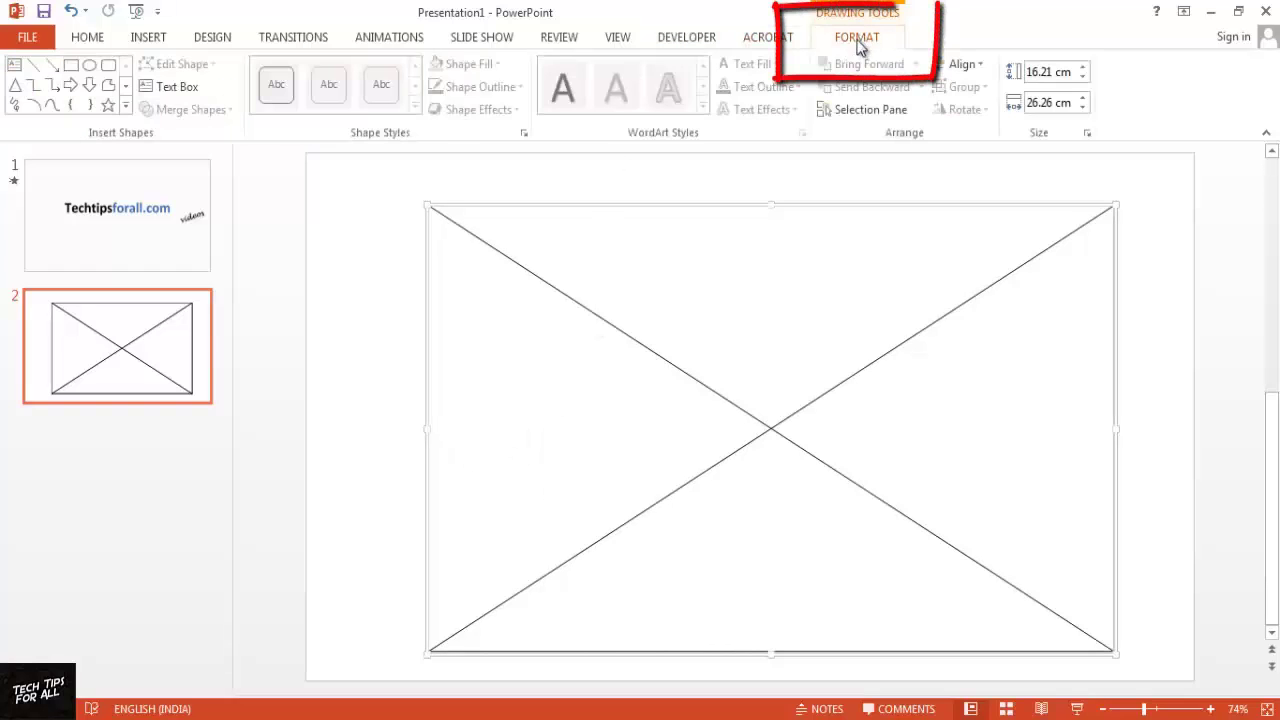
- Open the Flash object's Property Sheet at the Movie row, then switch to Chrome
right_click(665, 401)
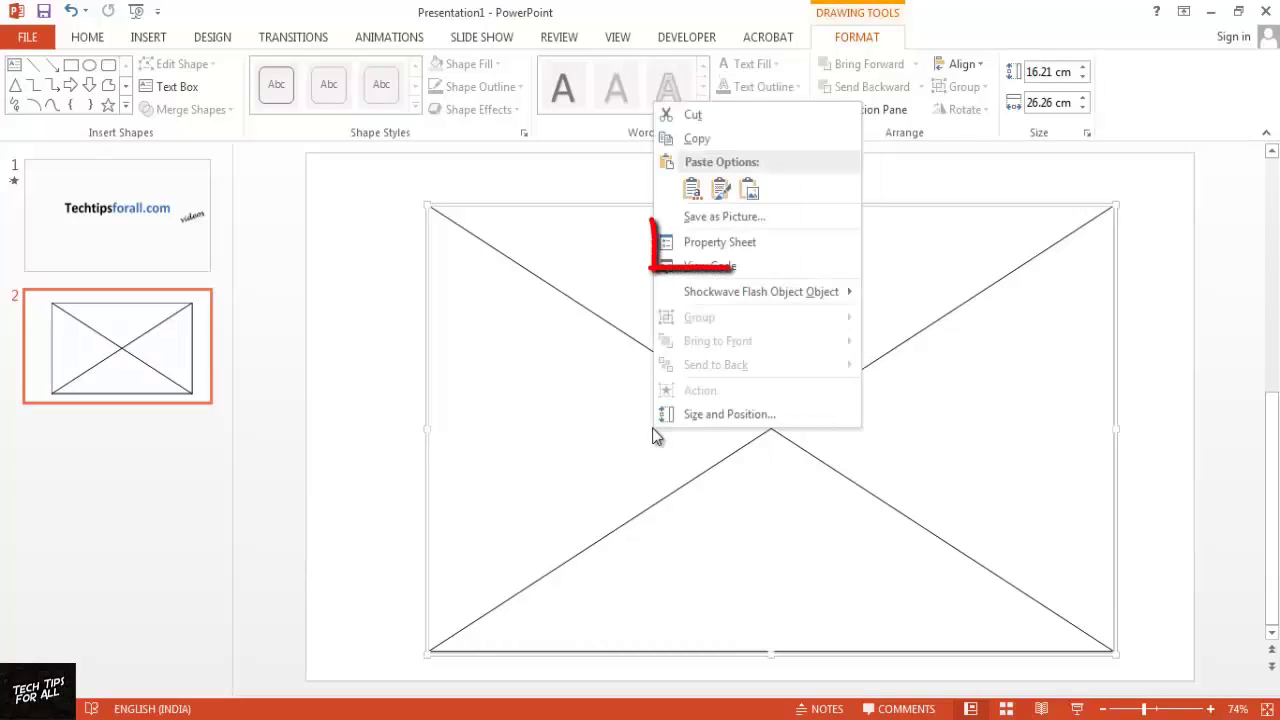
right_click(645, 488)
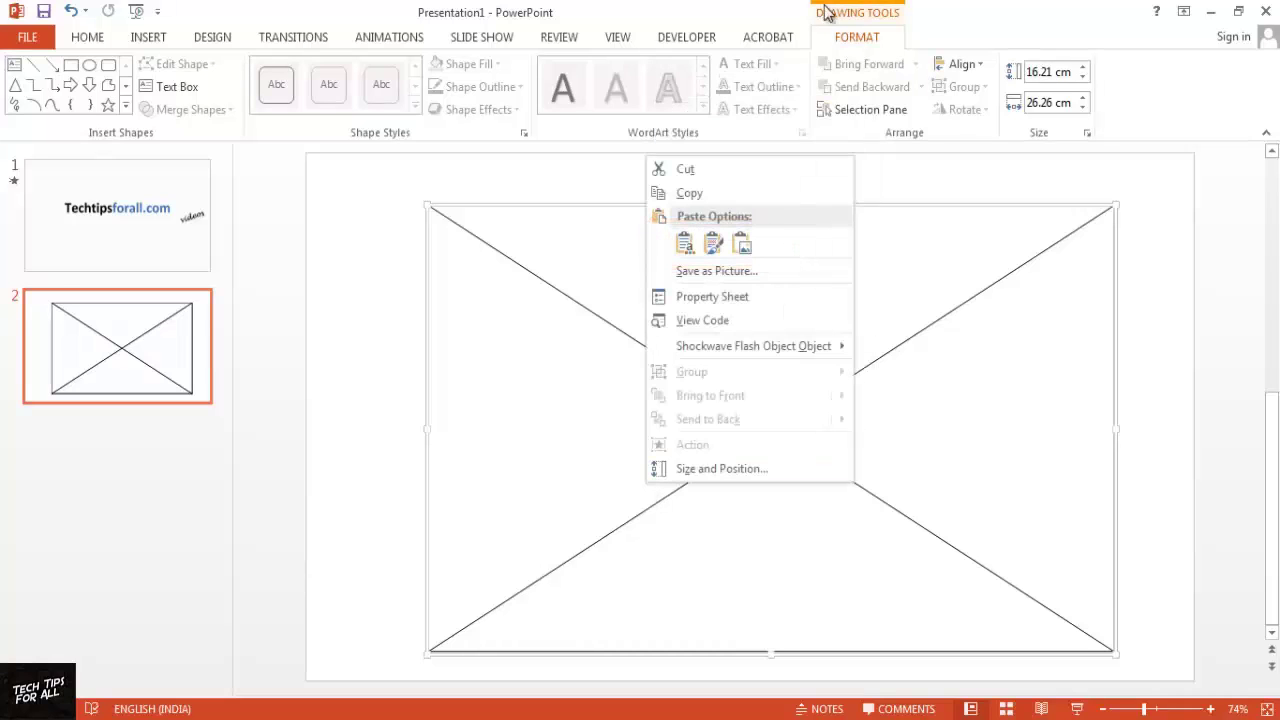
left_click(712, 294)
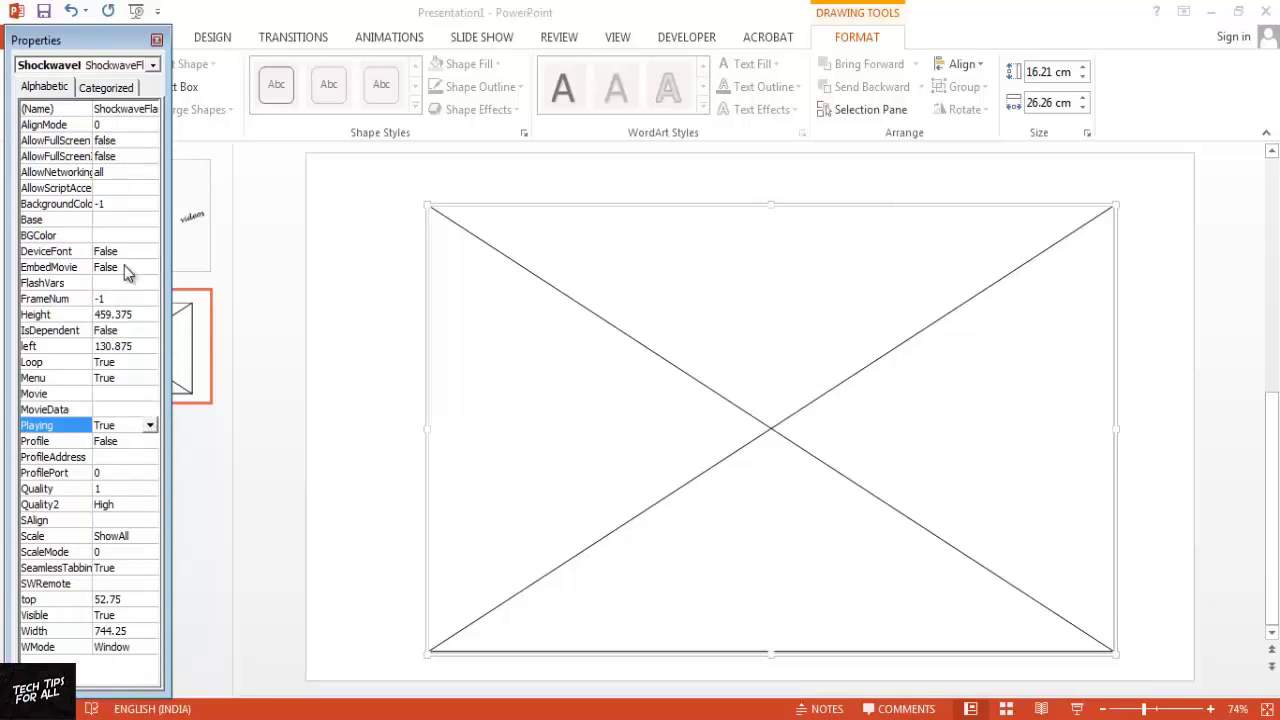
left_click(122, 393)
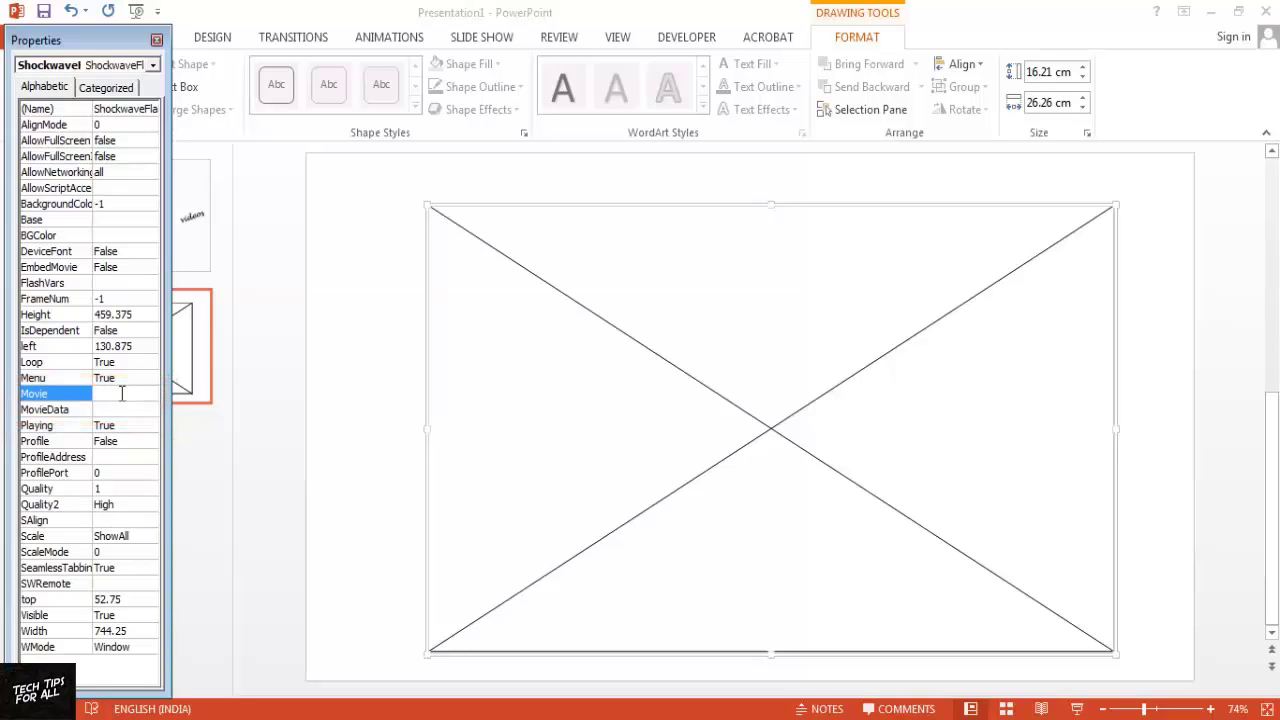
key("alt+Tab")
key("alt+Tab")
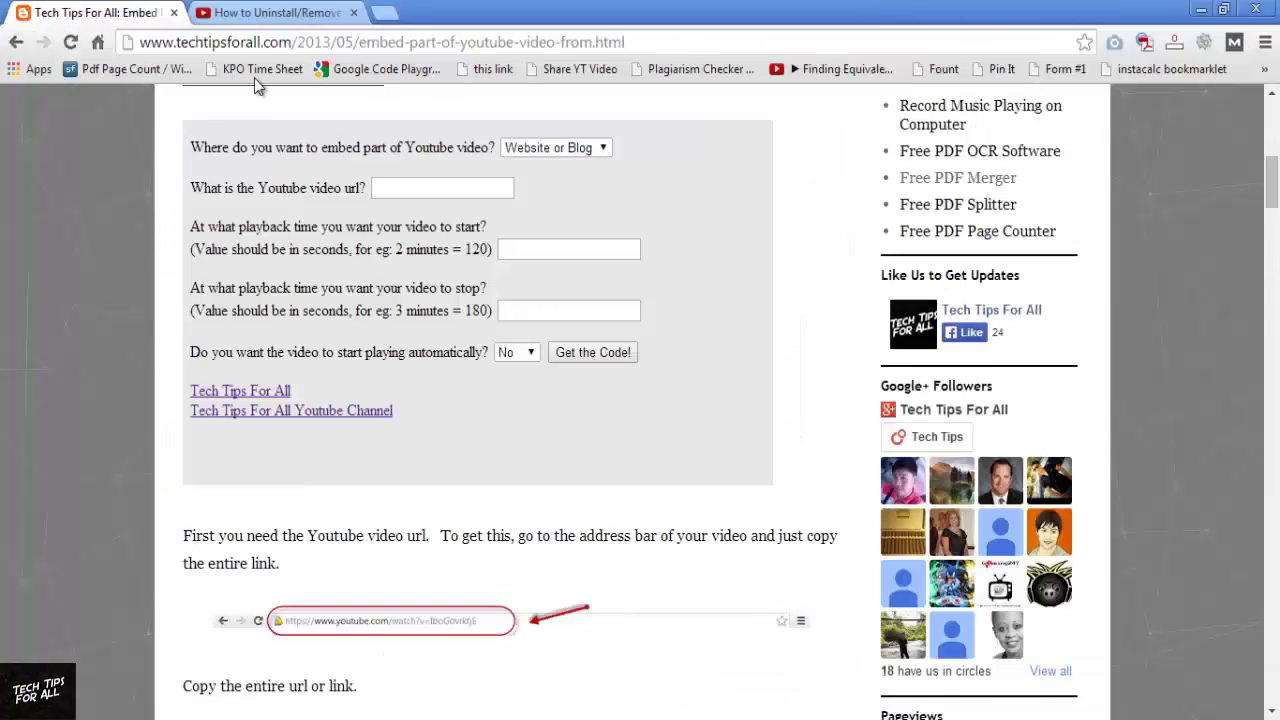
- Copy the YouTube video's address from its browser tab
left_click(285, 12)
left_click(445, 51)
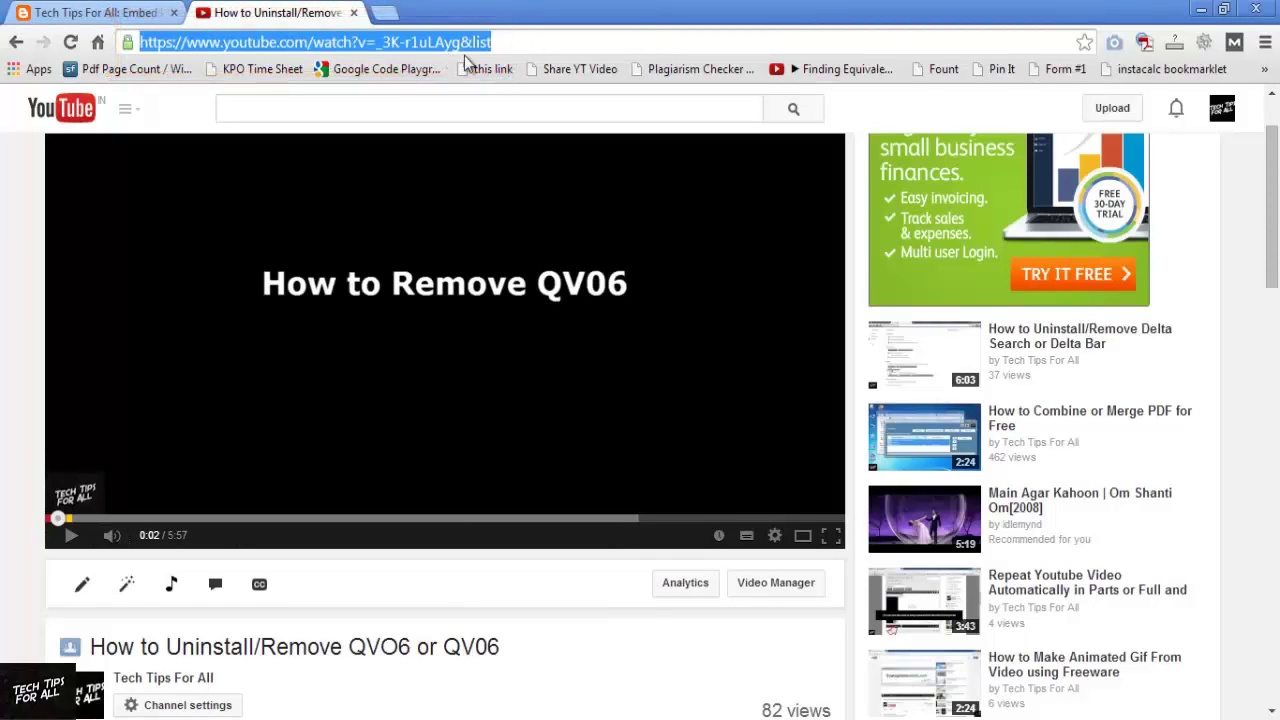
left_click(57, 14)
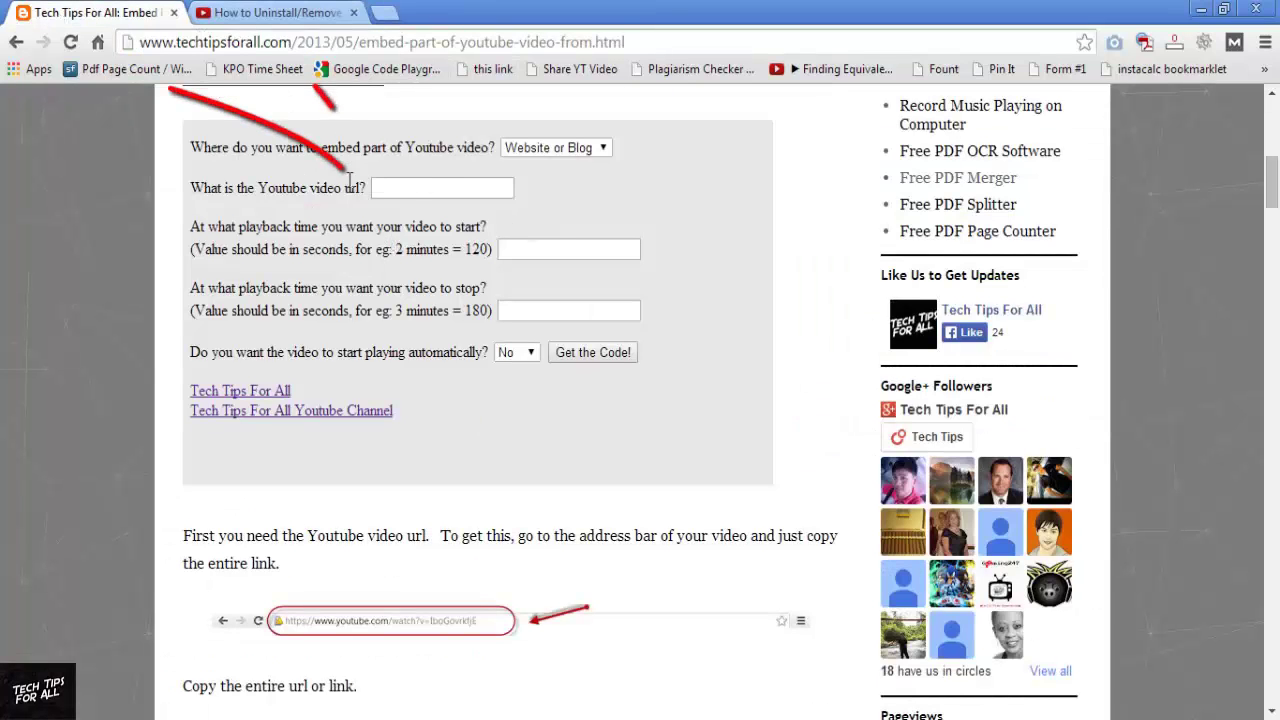
- Generate a PowerPoint embed link for the pasted YouTube URL and select it
left_click(435, 190)
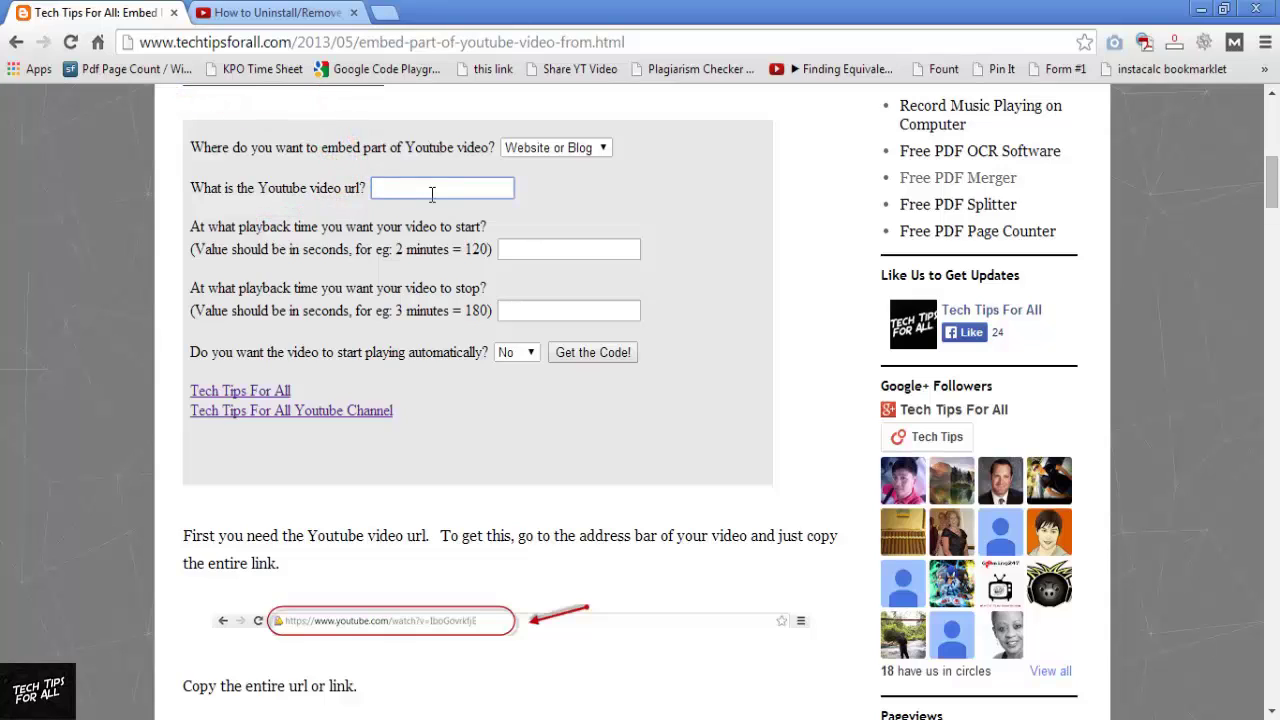
key("ctrl+v")
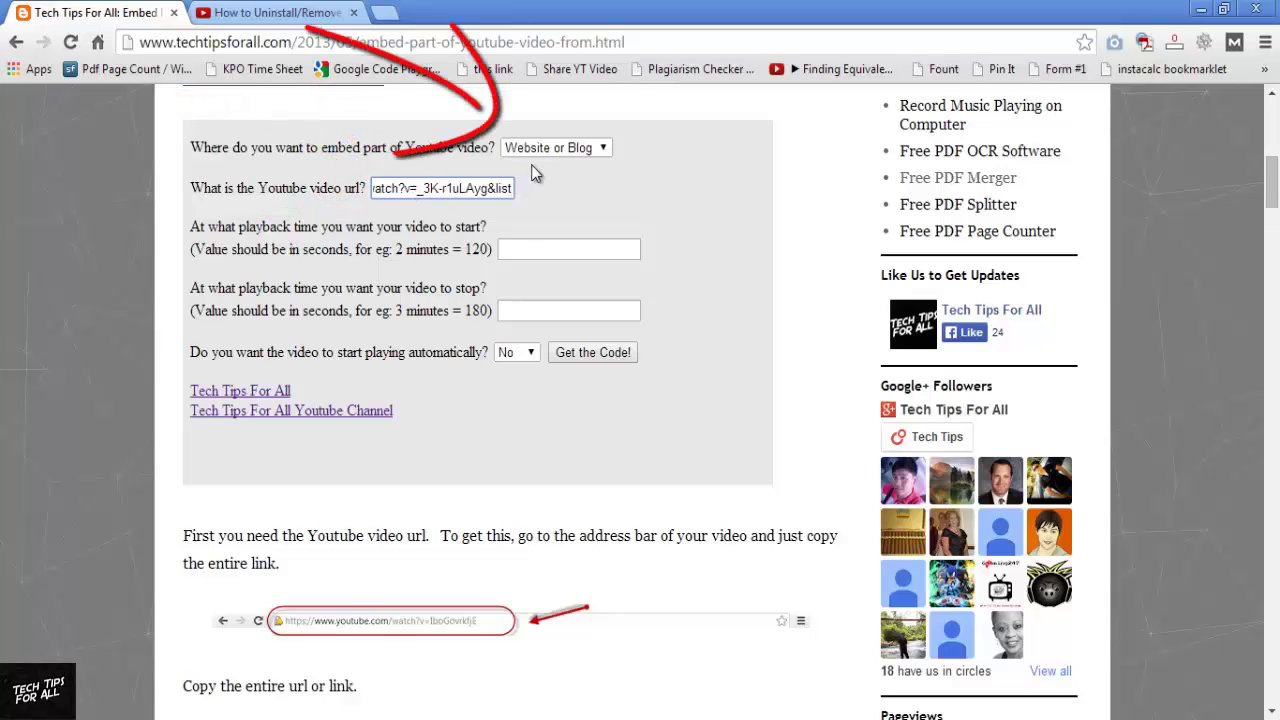
left_click(540, 148)
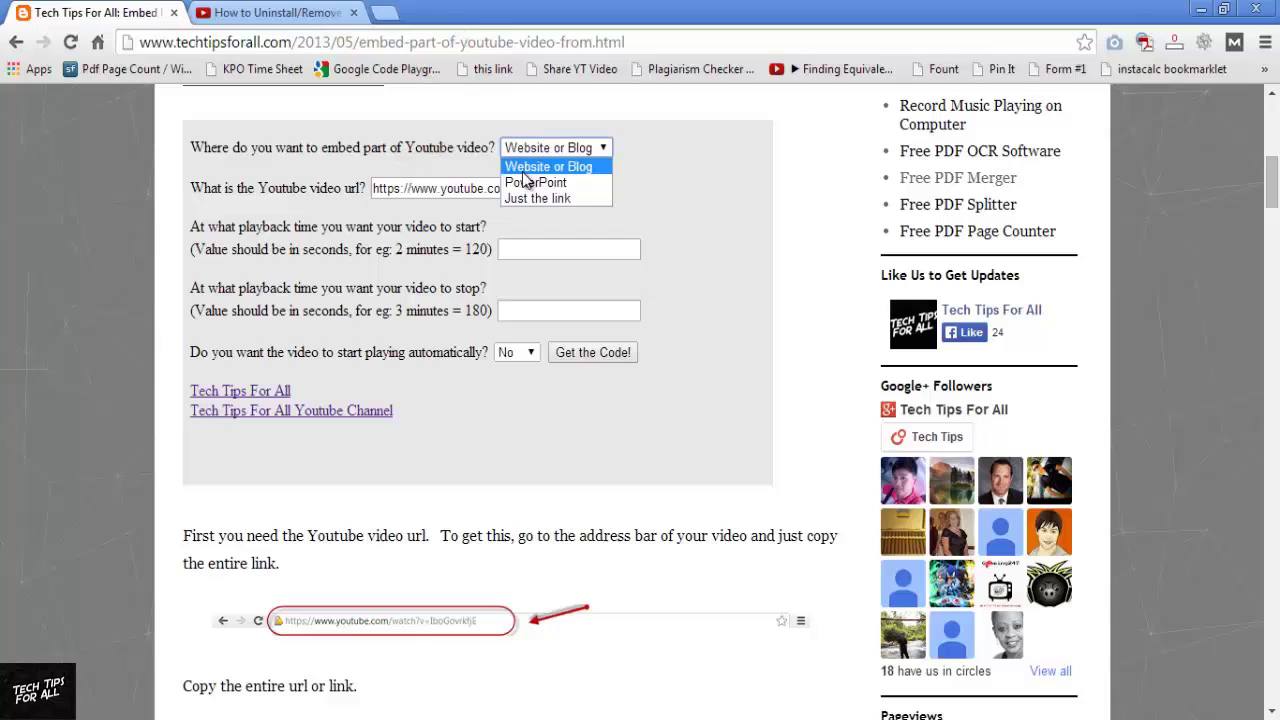
left_click(527, 184)
left_click(511, 248)
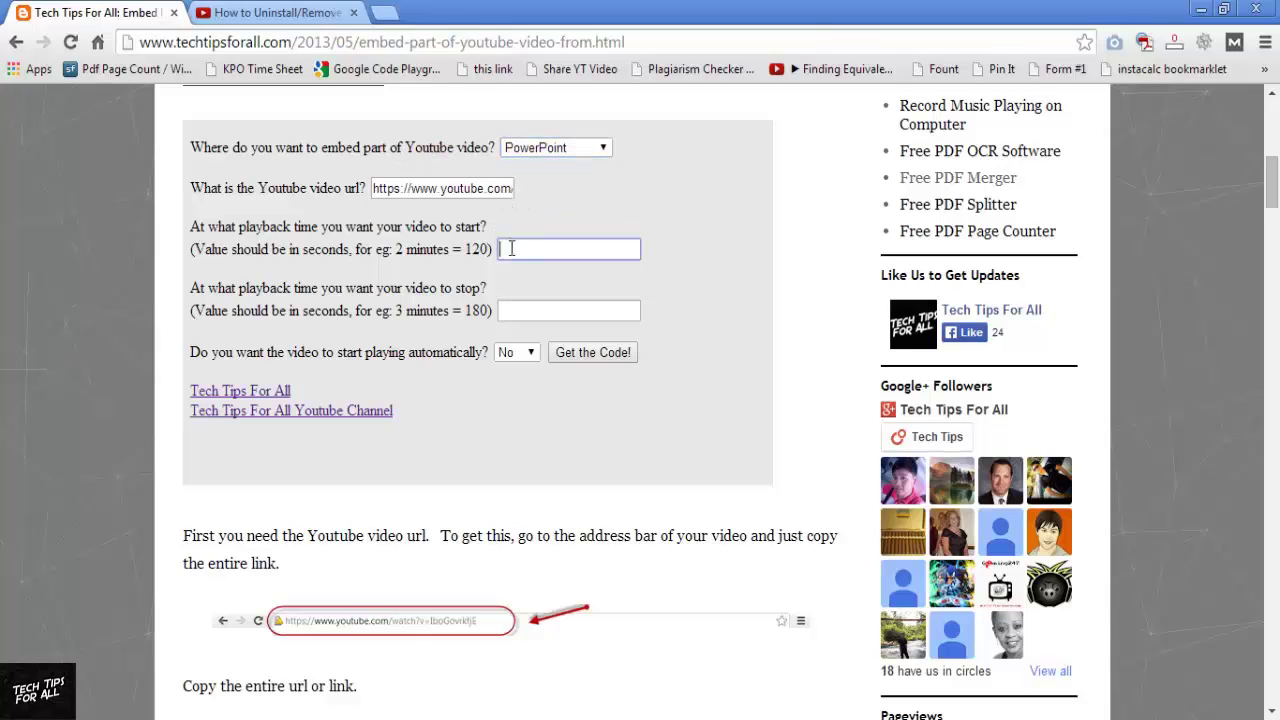
left_click(573, 356)
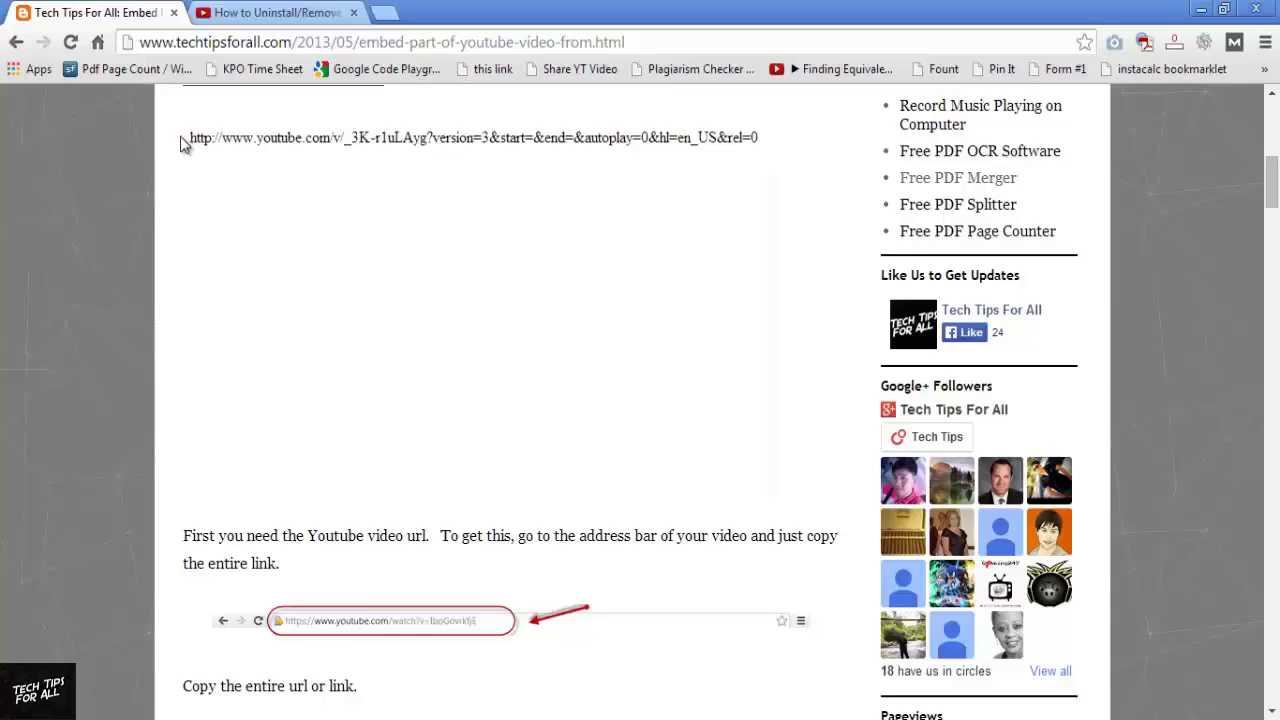
left_click_drag(180, 134, 812, 156)
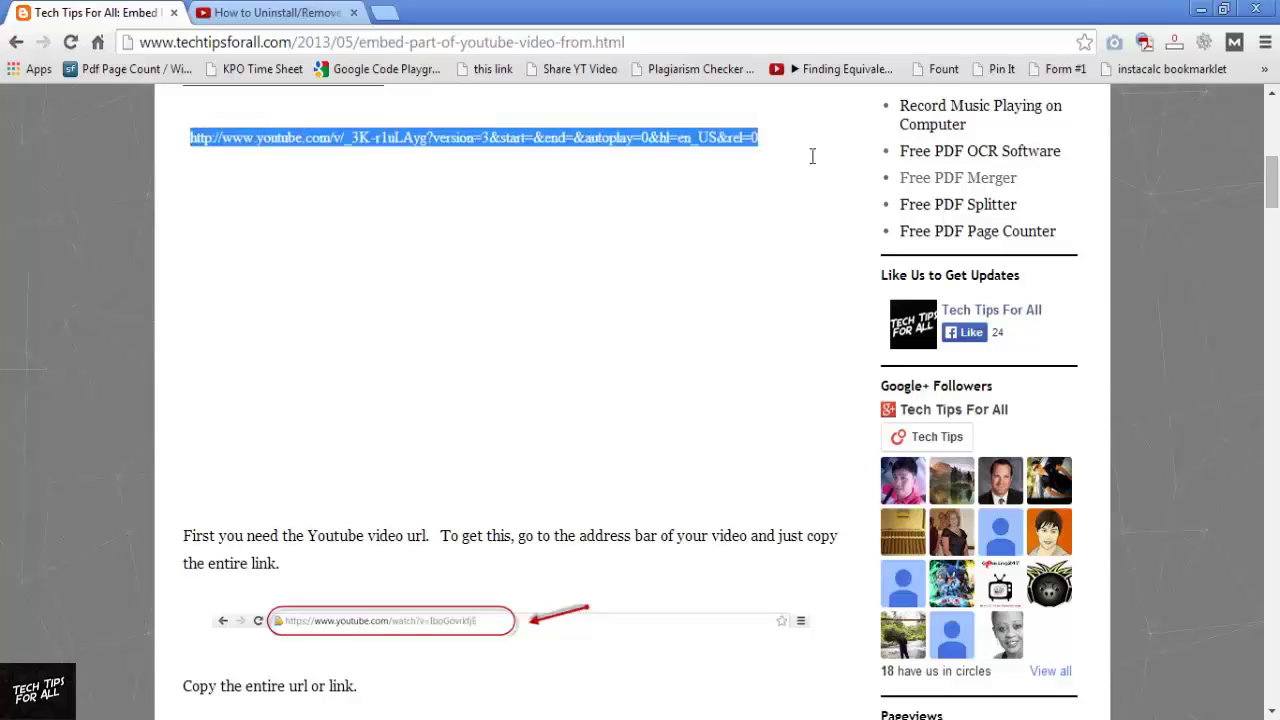
- Paste the generated YouTube link as the Flash object's Movie value and close Properties
key("alt+Tab")
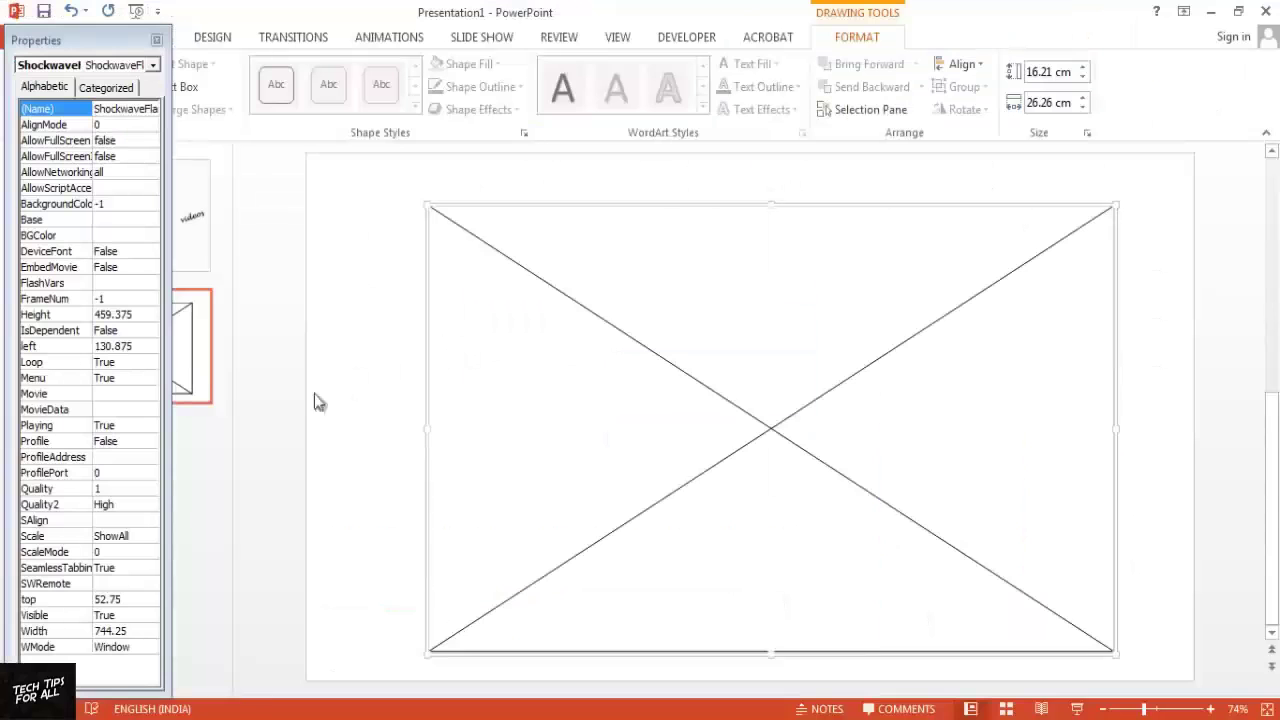
left_click(110, 397)
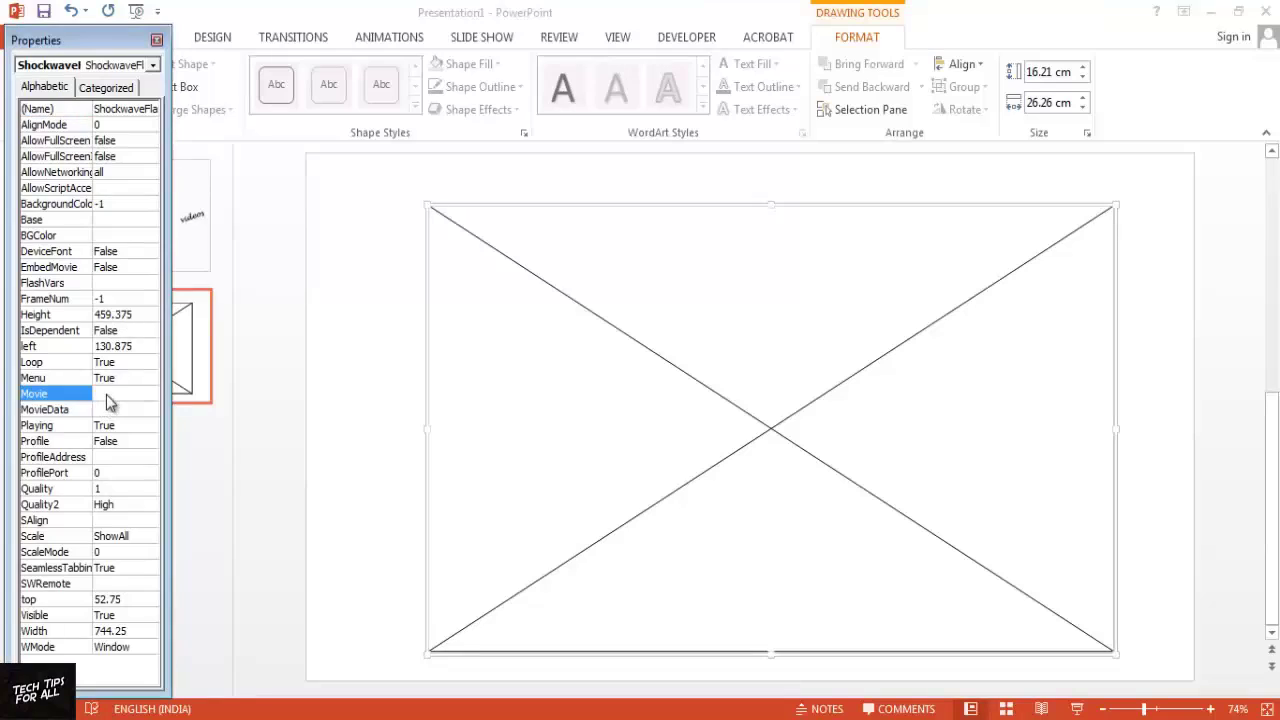
key("ctrl+v")
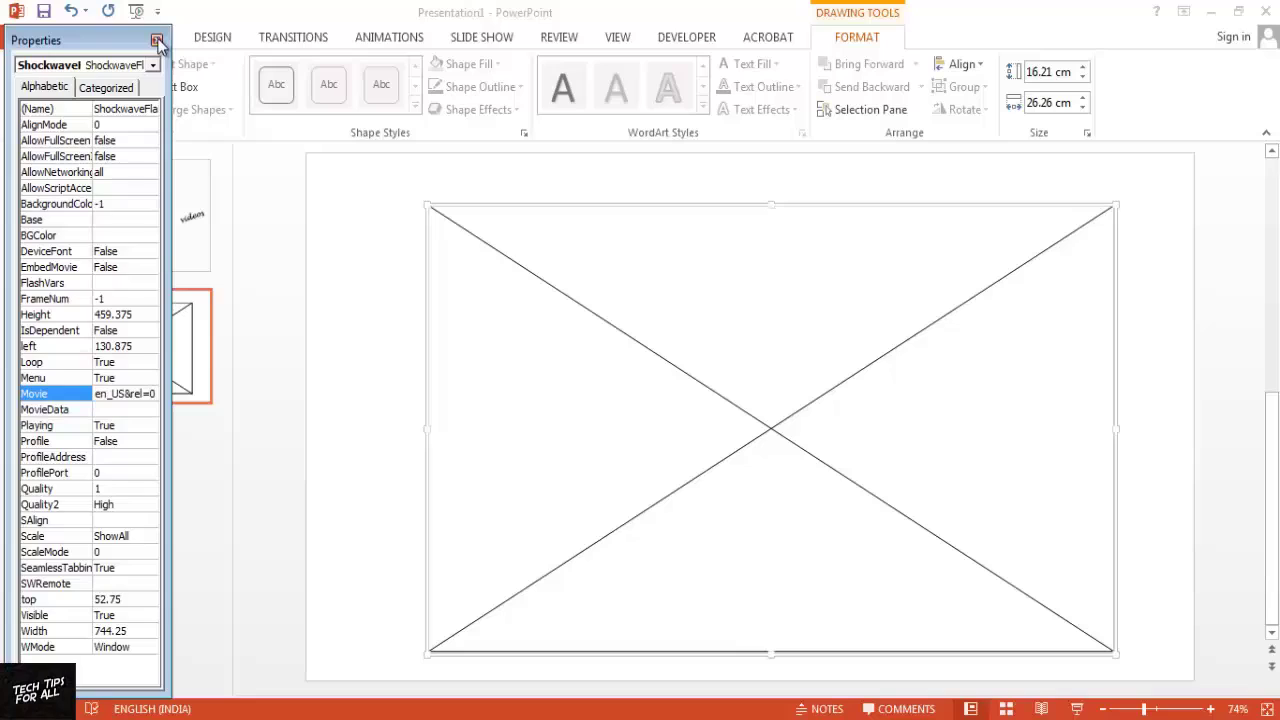
left_click(157, 41)
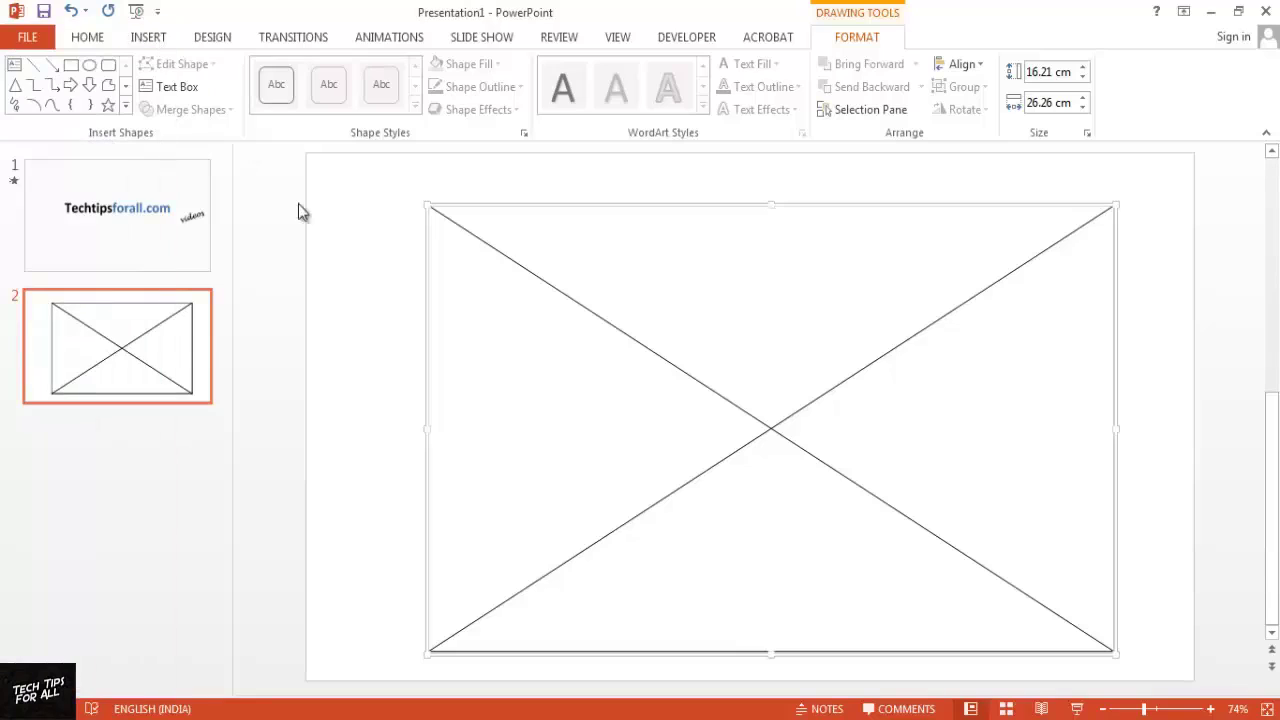
left_click(367, 407)
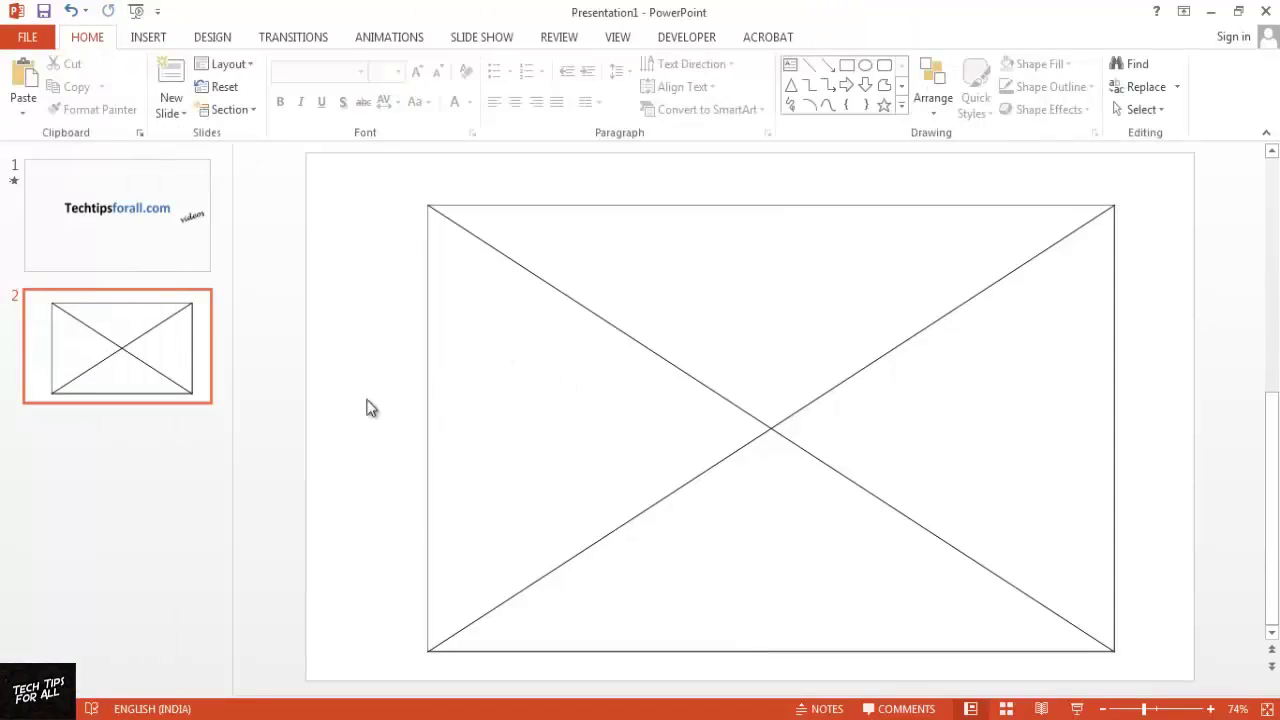
- Run the slide show and play, pause and resume the YouTube clip on slide 2
right_click(526, 418)
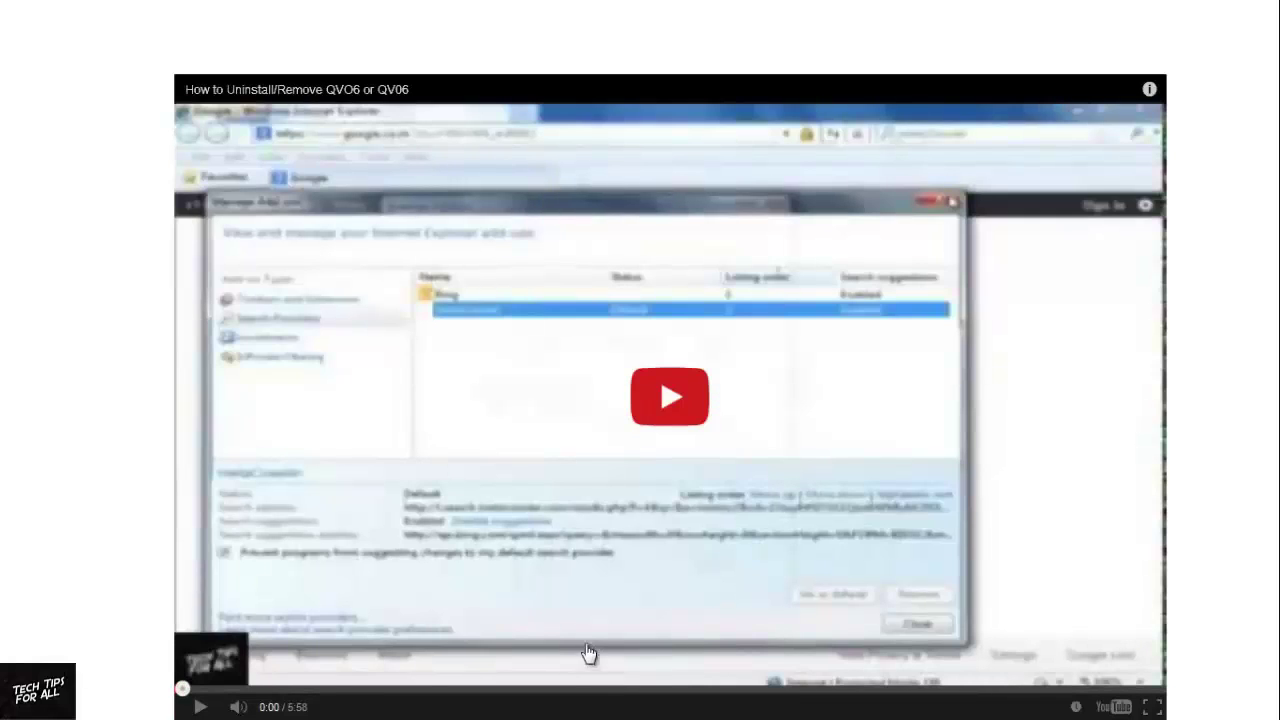
left_click(697, 418)
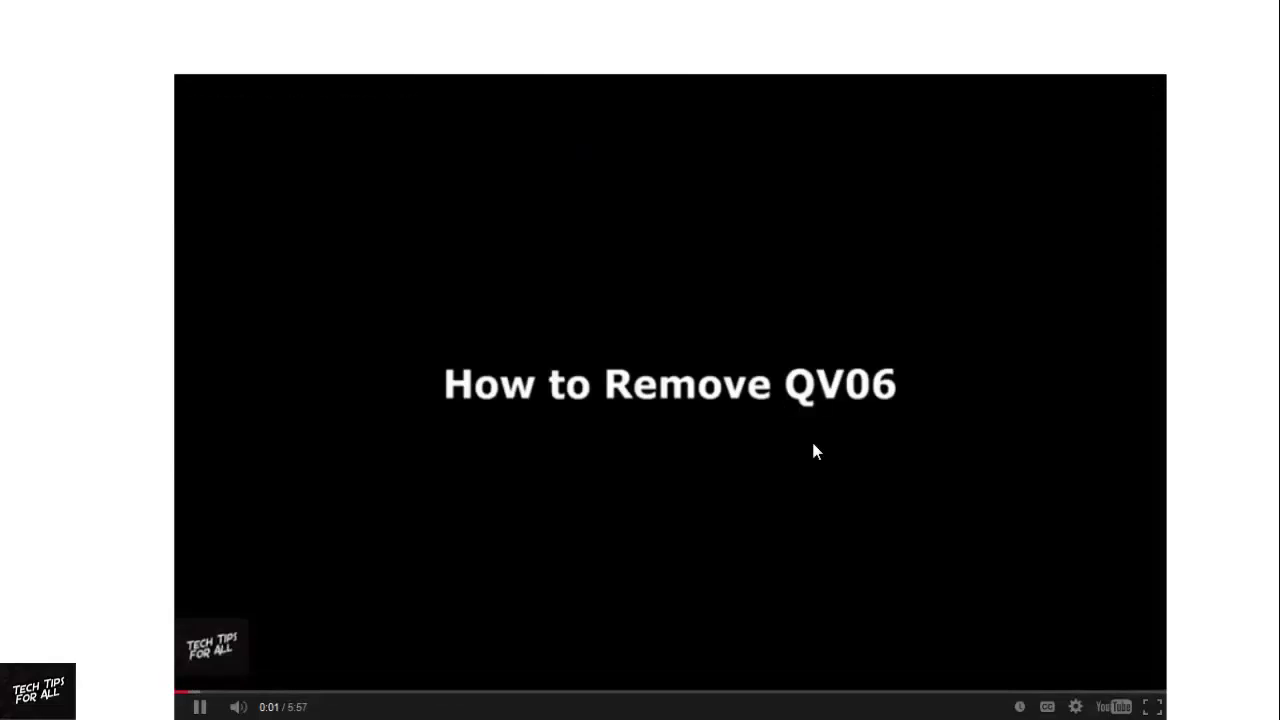
left_click(689, 626)
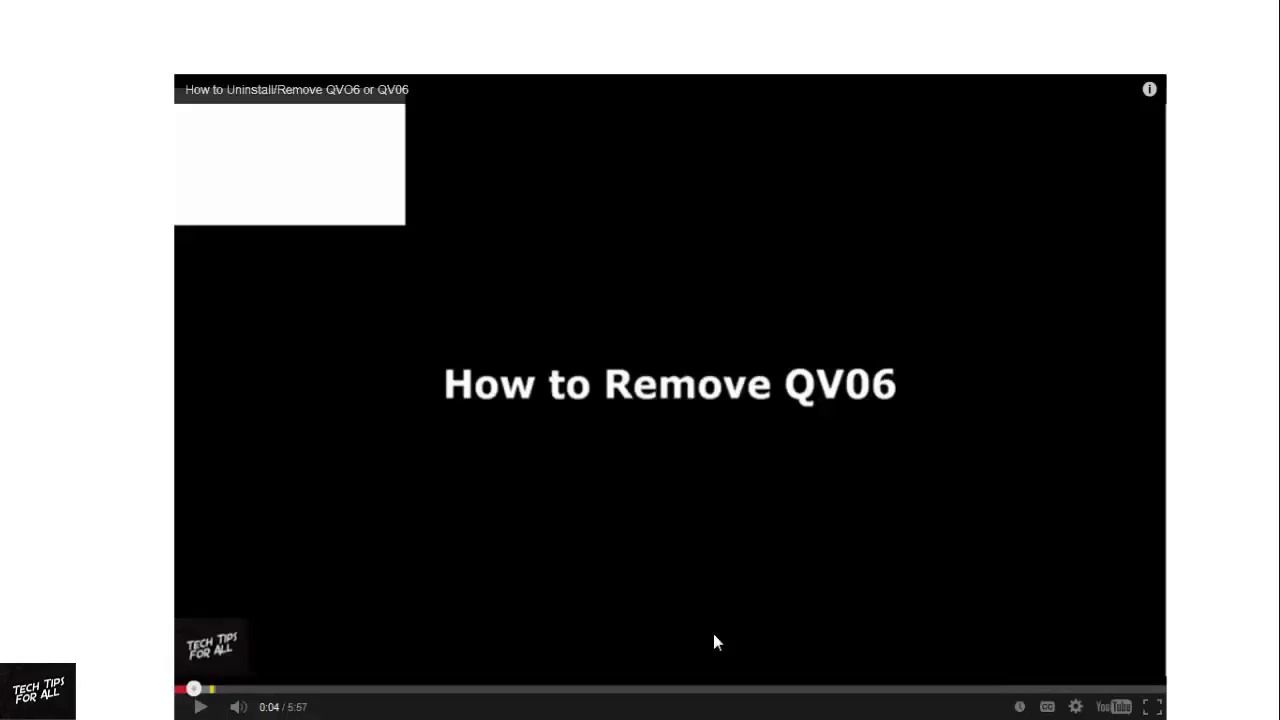
left_click(714, 635)
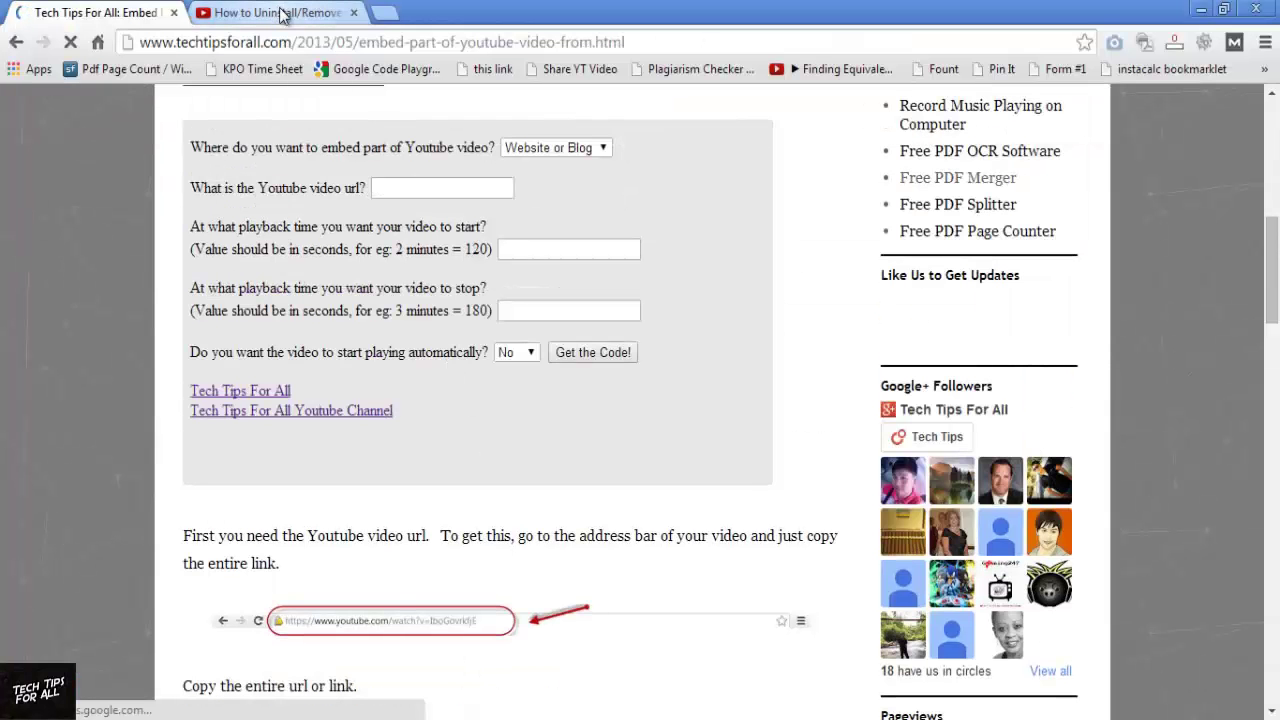
- Paste the YouTube video address into the embed form with PowerPoint as destination
left_click(305, 14)
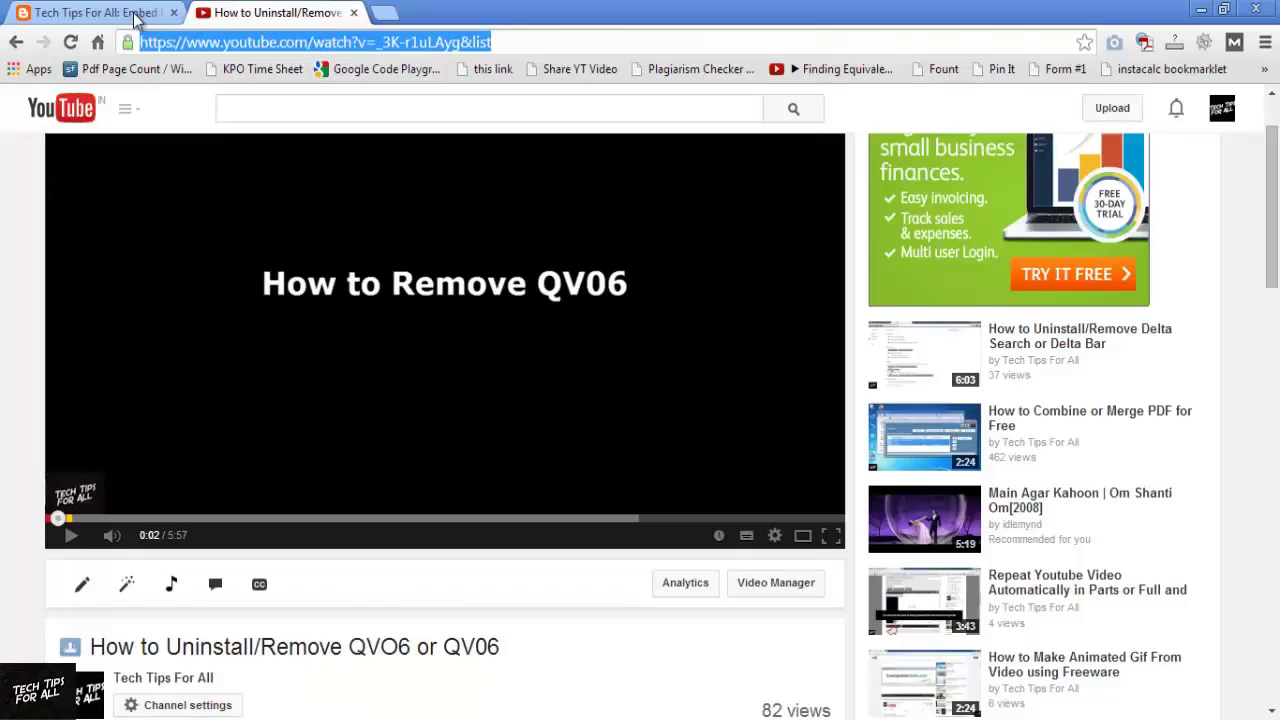
left_click(90, 12)
left_click(410, 188)
key("ctrl+v")
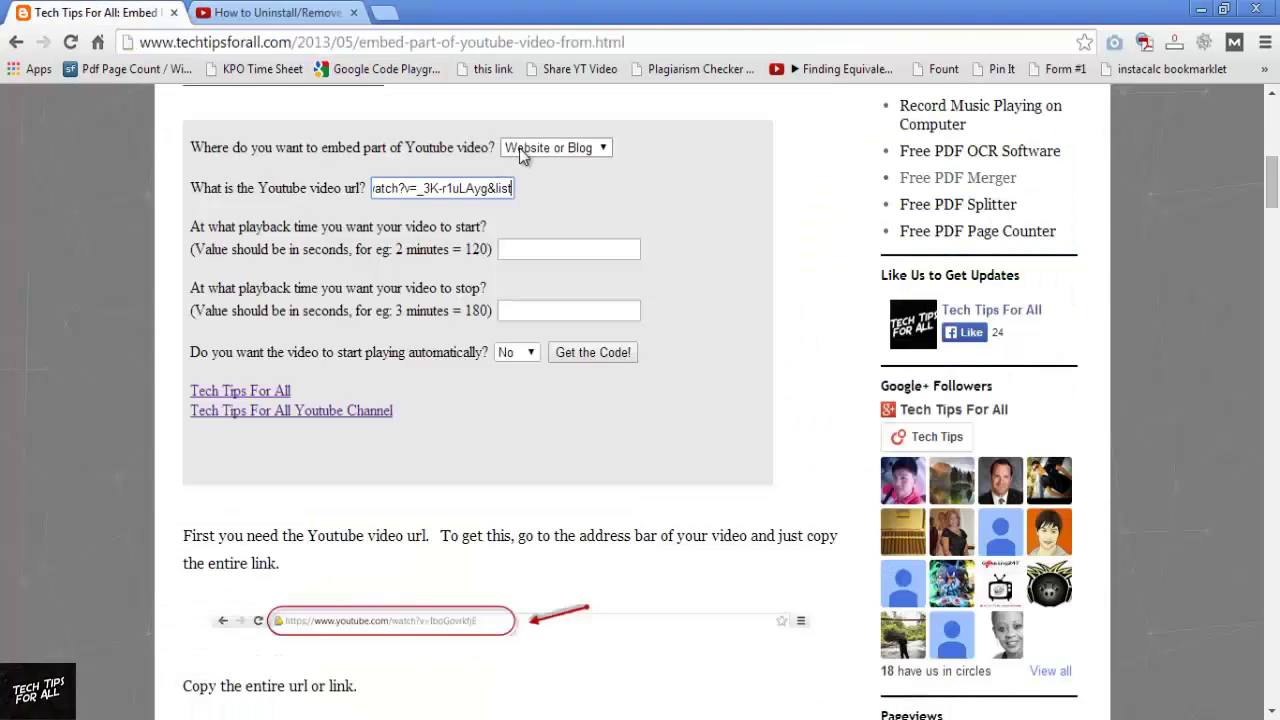
left_click(519, 148)
left_click(535, 182)
- Set start 20, stop 40 and autoplay Yes, then generate and select the embed link
left_click(523, 246)
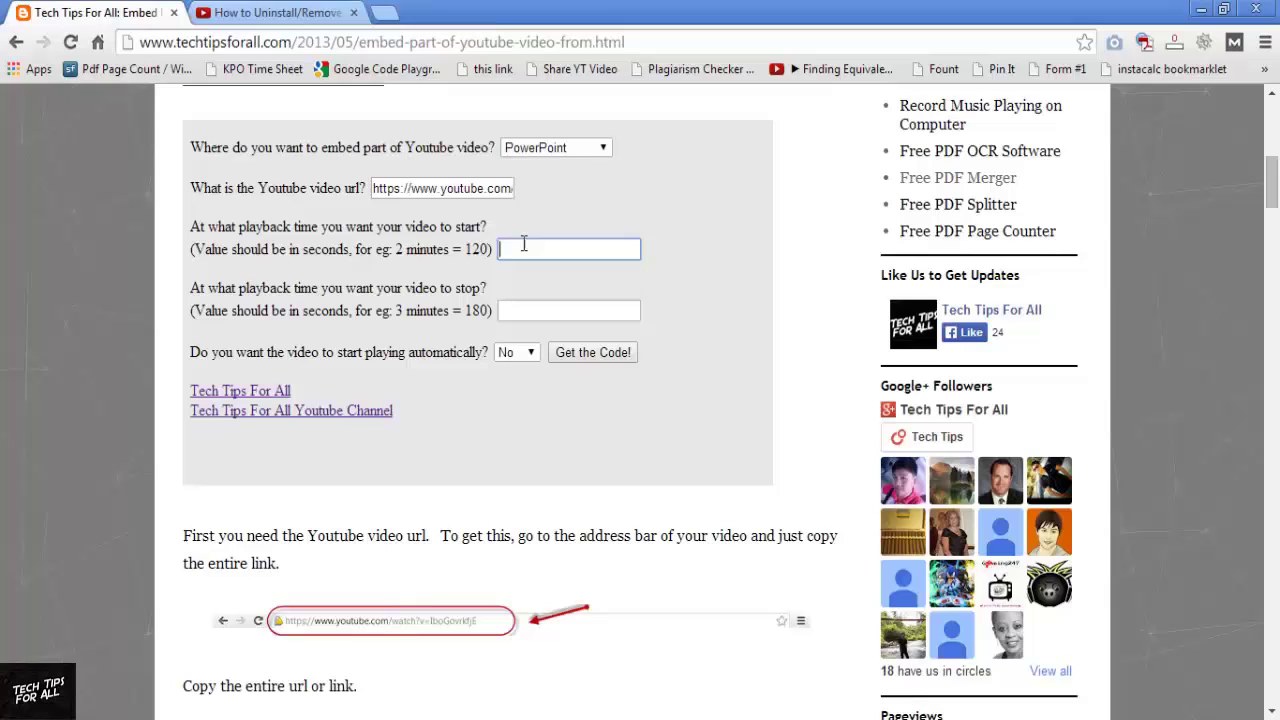
type("20")
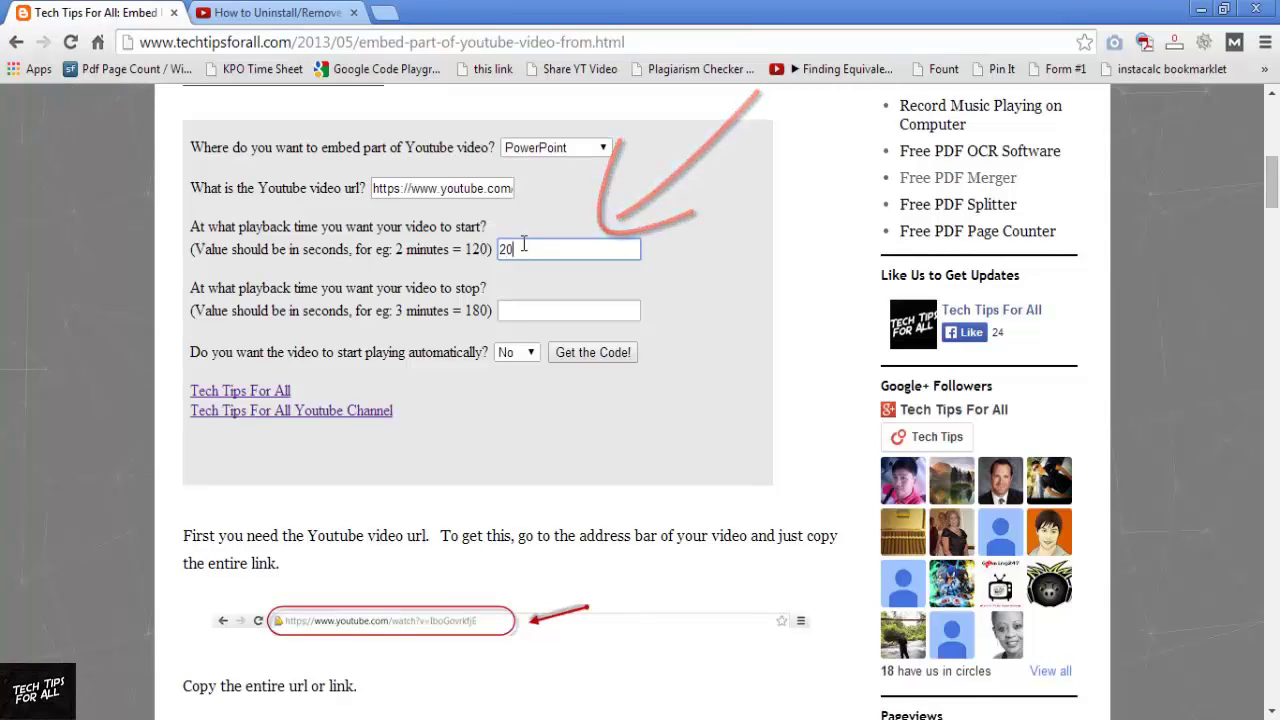
left_click(520, 305)
type("40")
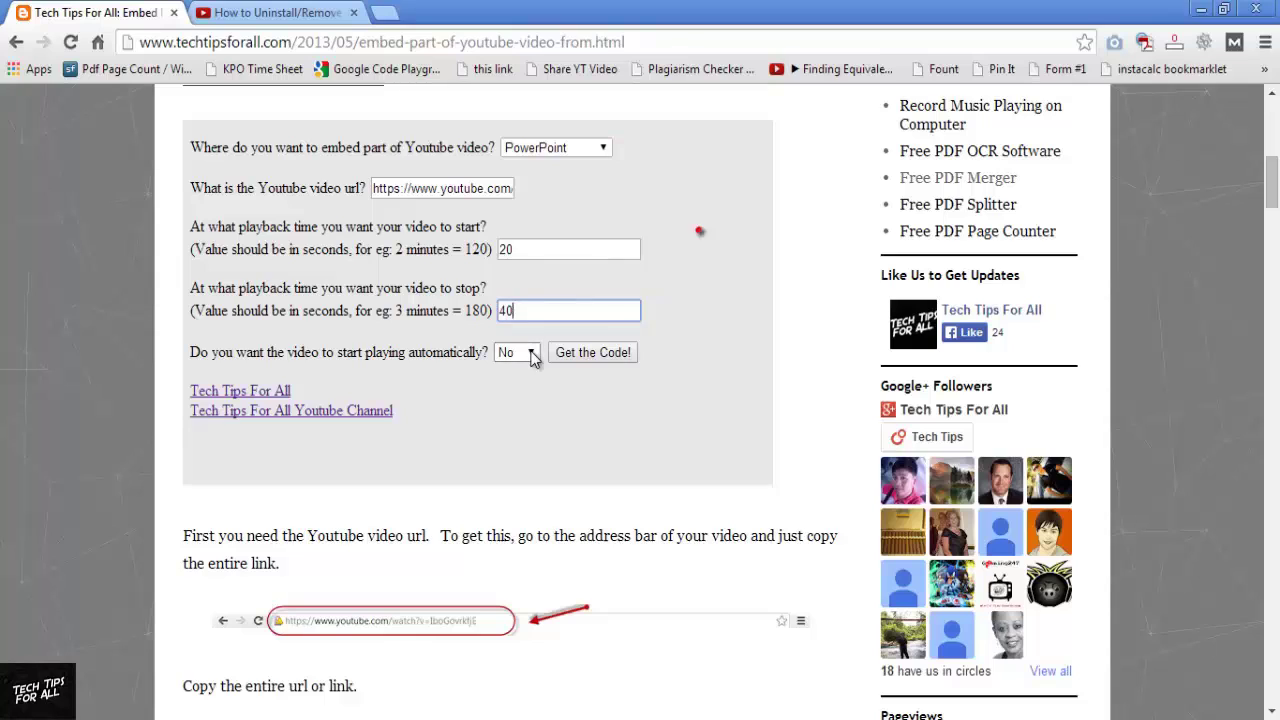
left_click(510, 355)
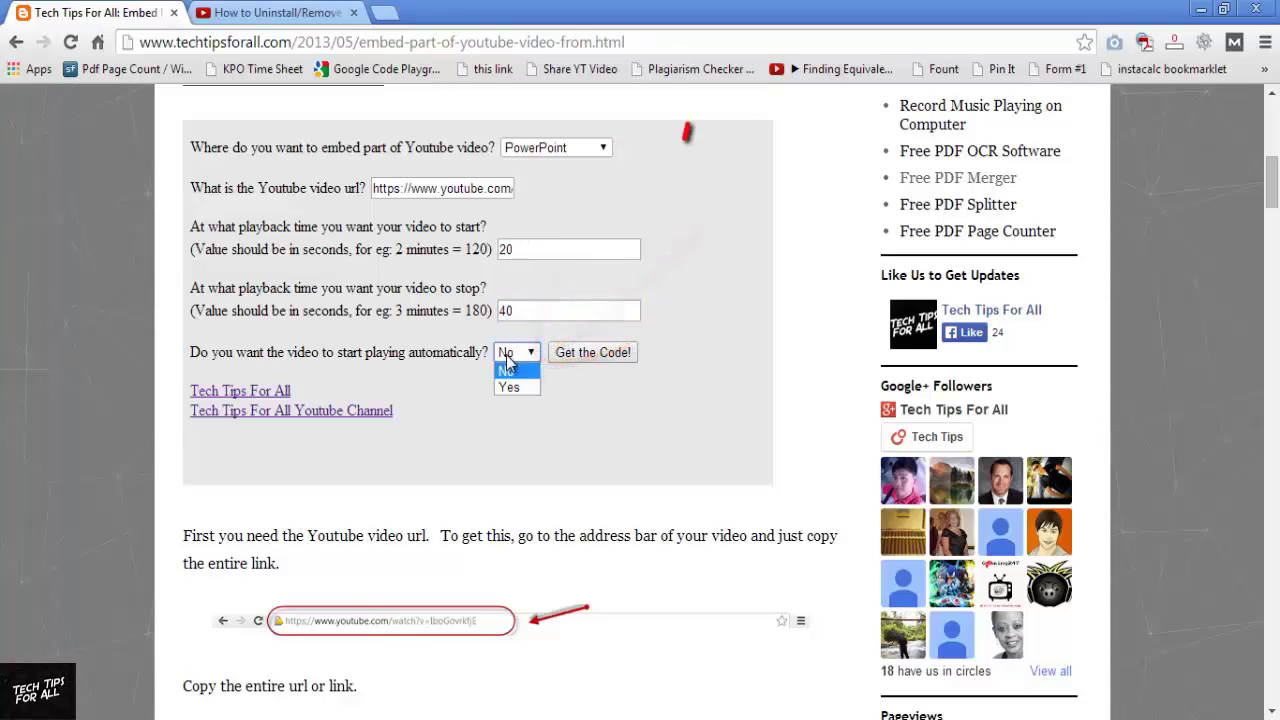
left_click(509, 387)
left_click(592, 354)
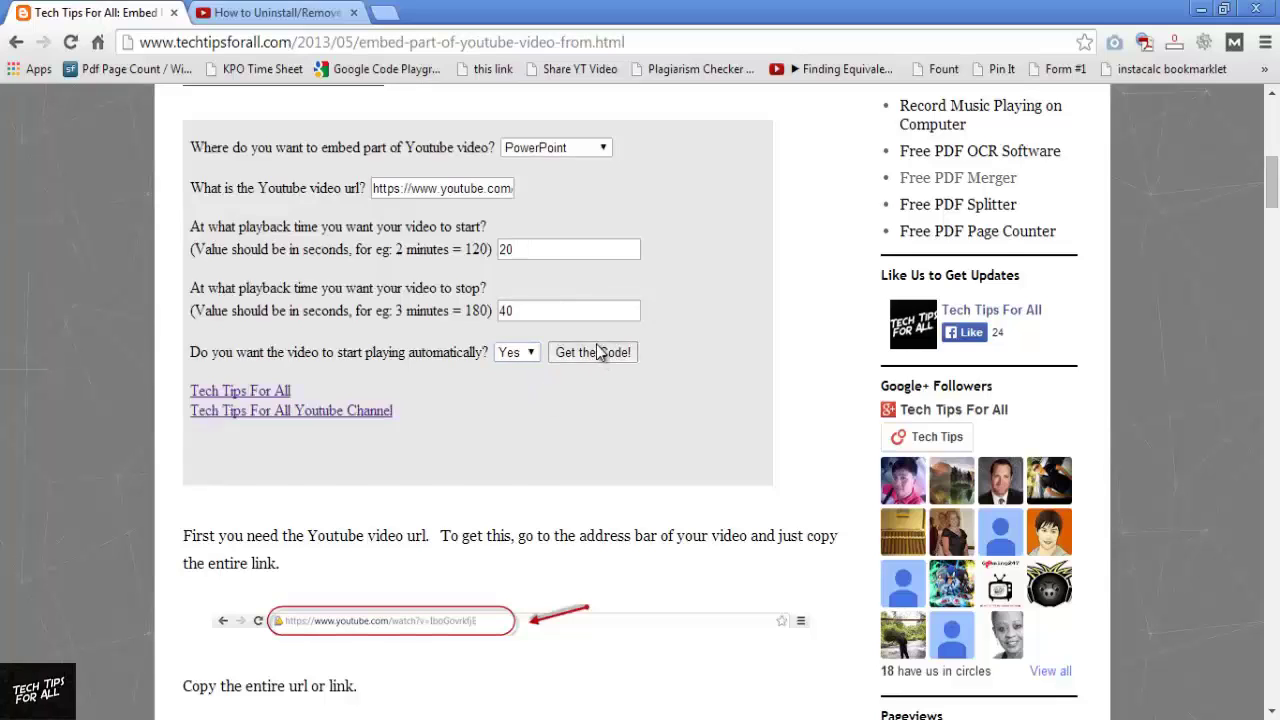
mouse_move(187, 137)
left_mouse_down()
mouse_move(497, 206)
mouse_move(551, 204)
left_mouse_up()
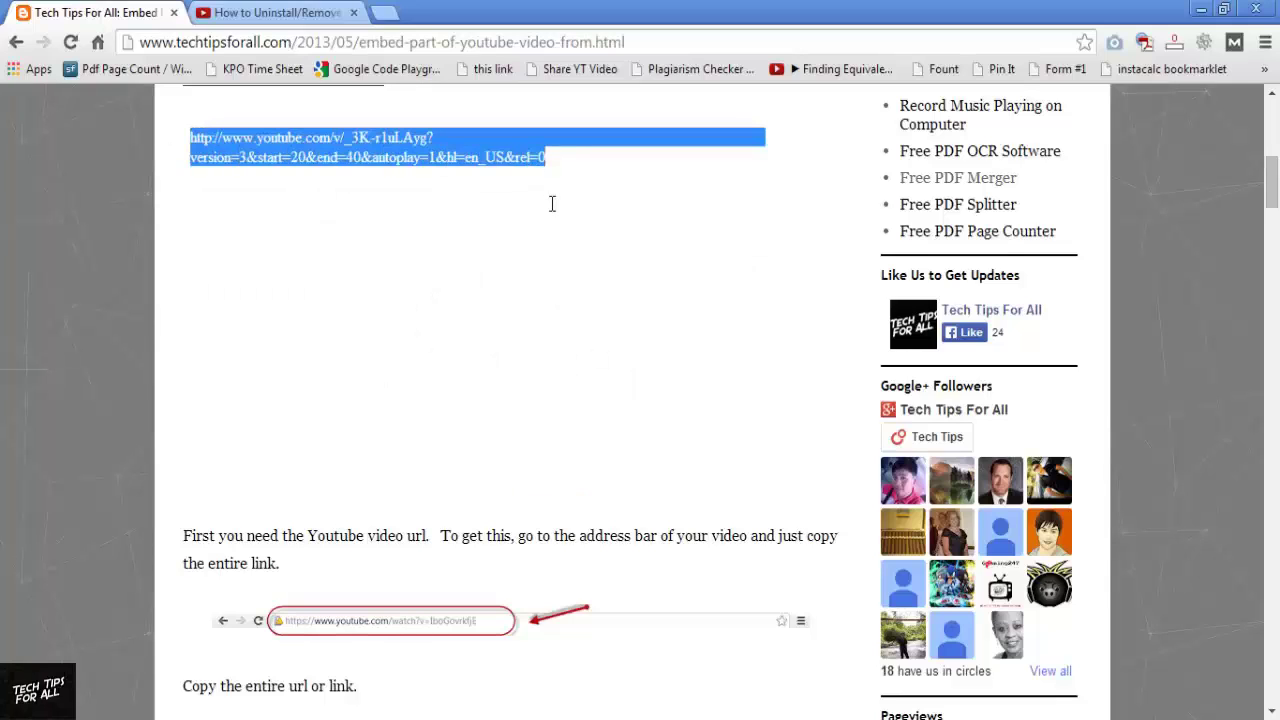
- Replace the Flash object's Movie value with the new 20–40 s autoplay link and close Properties
key("alt+Tab")
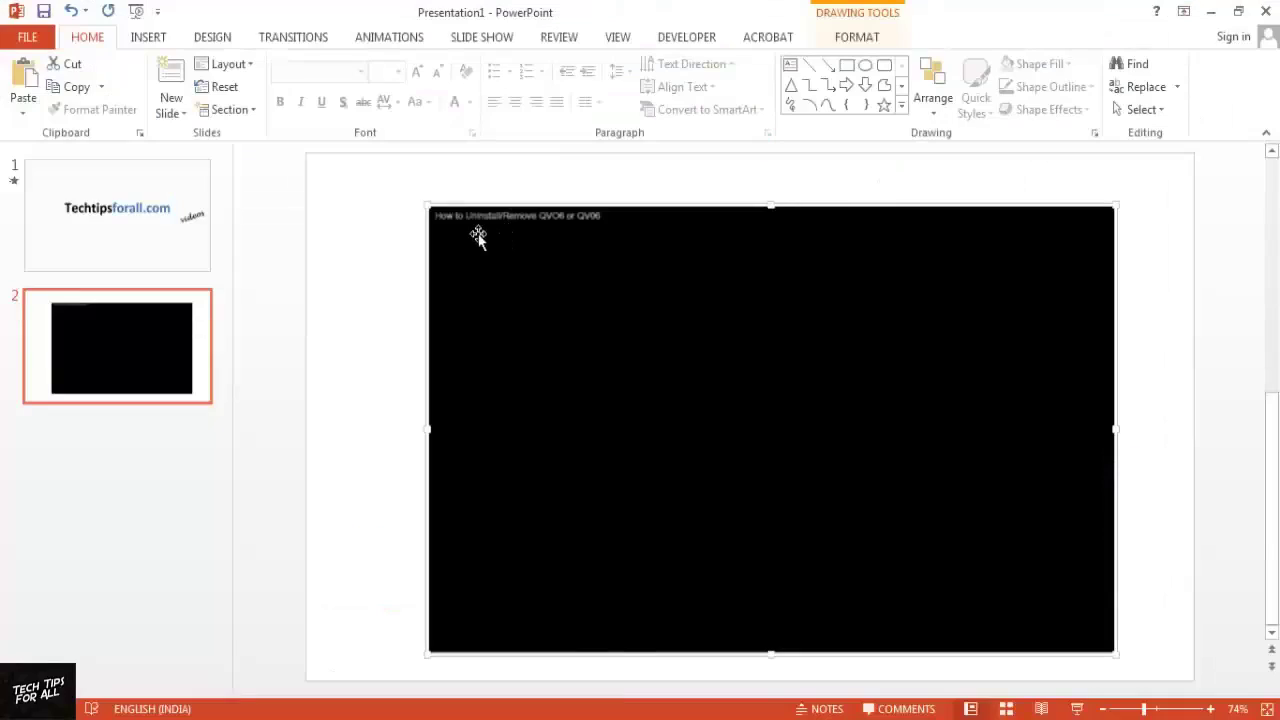
right_click(565, 375)
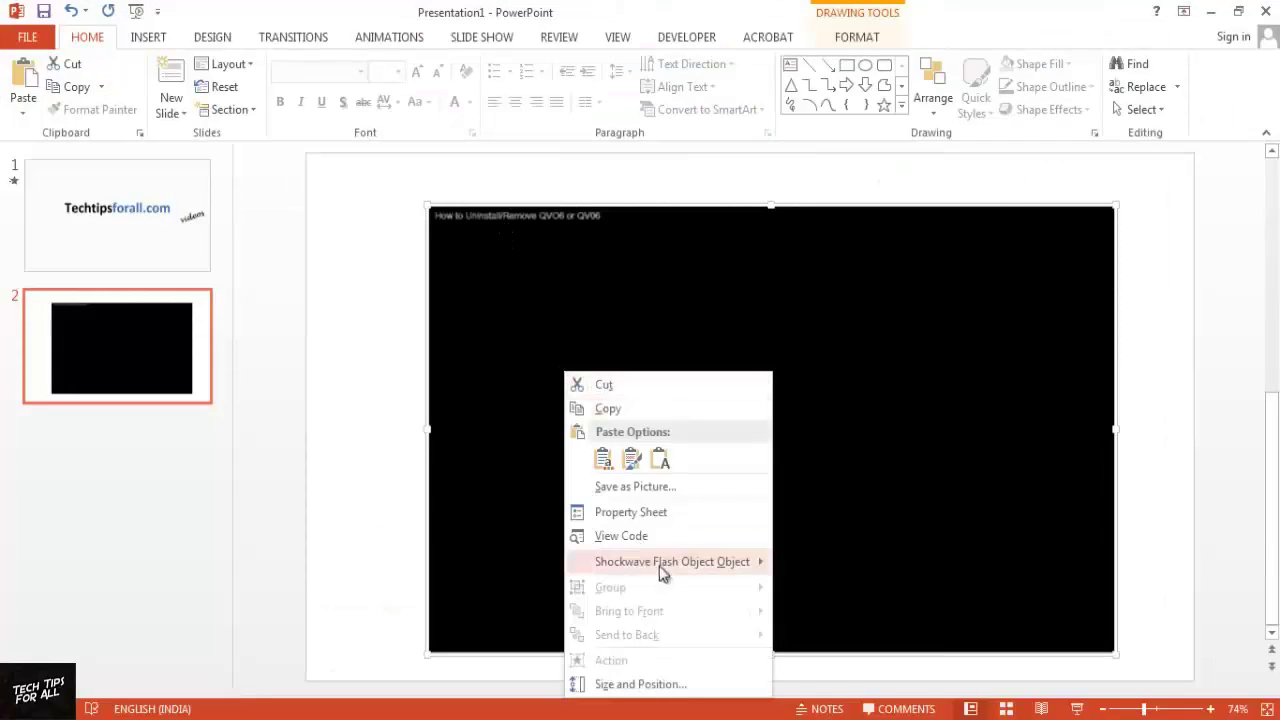
left_click(636, 516)
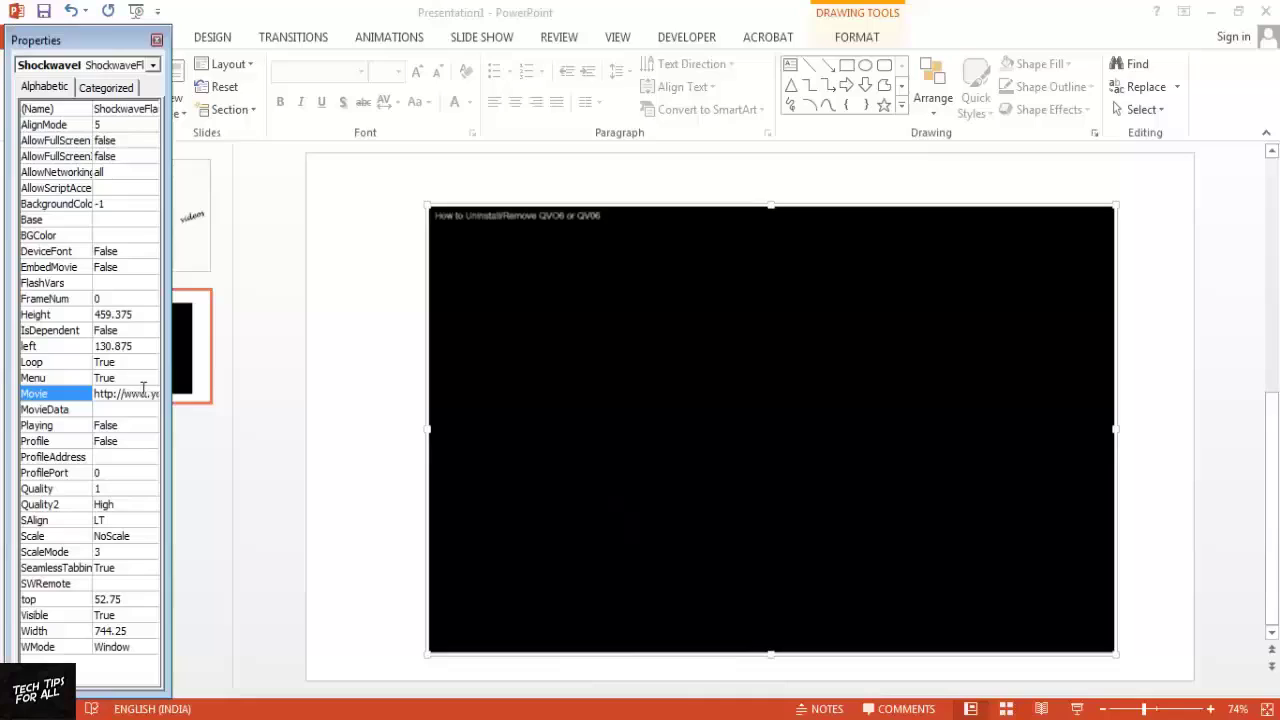
key("ctrl+a")
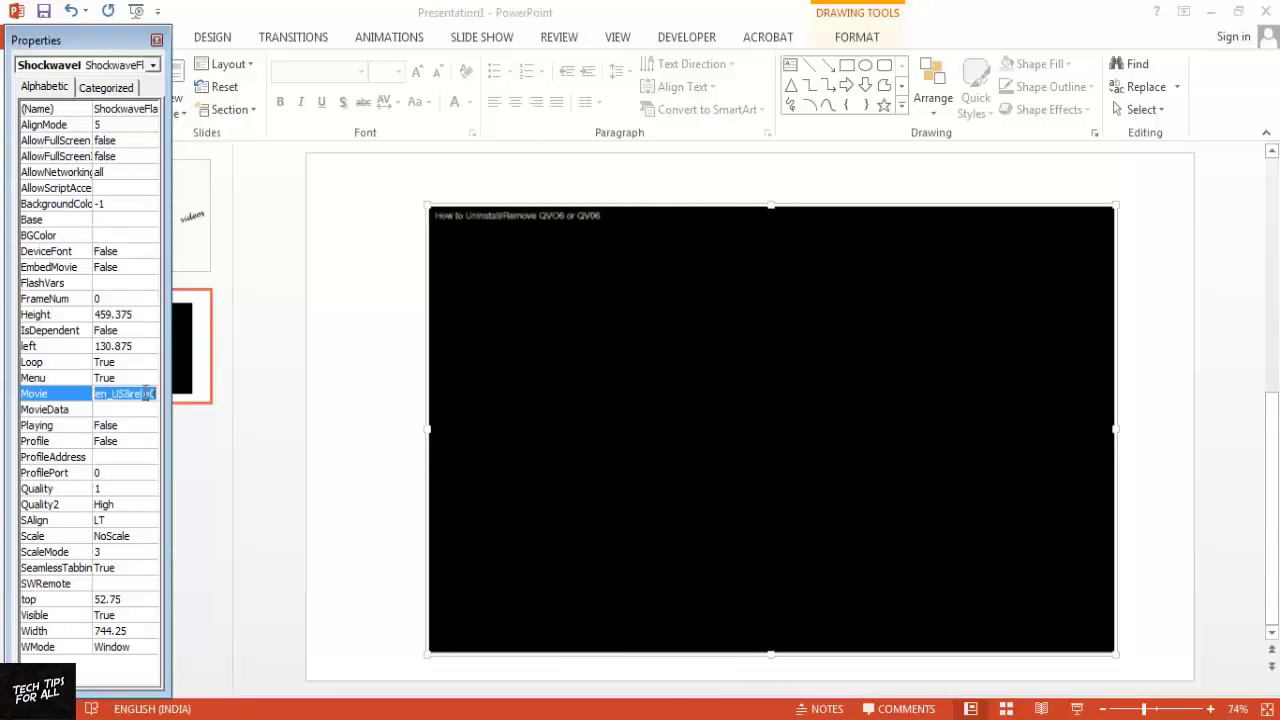
key("ctrl+v")
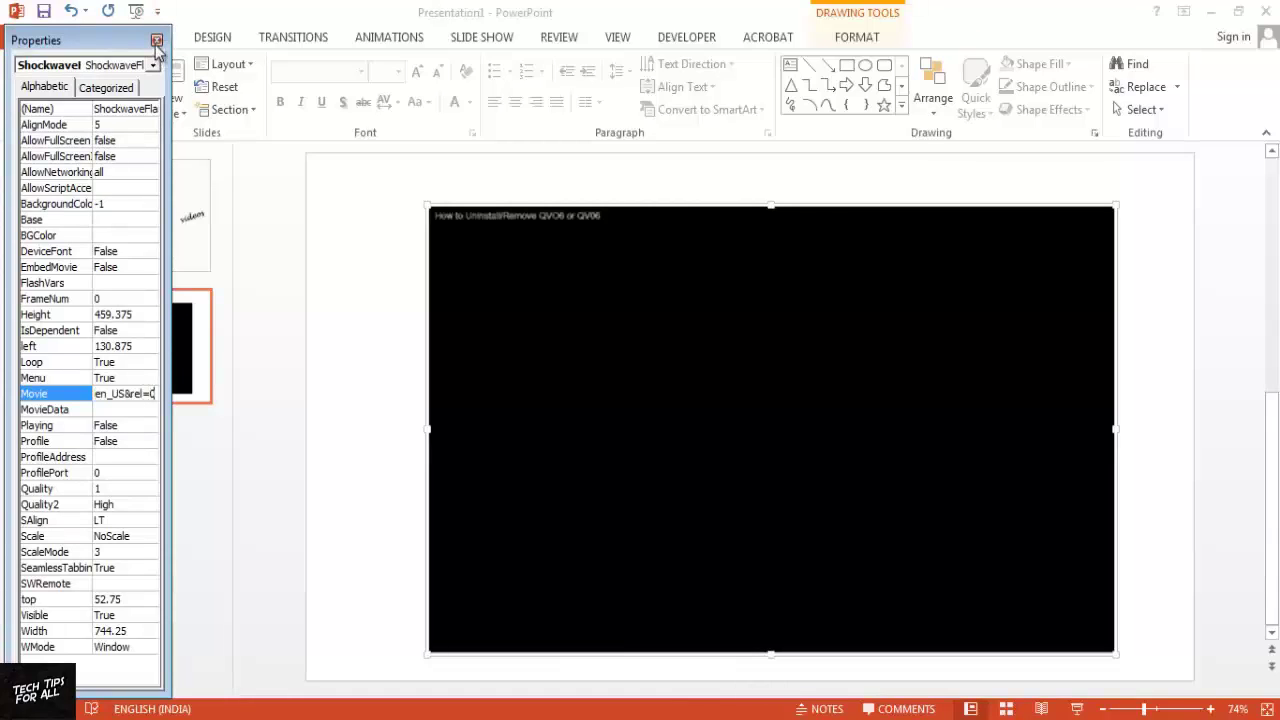
left_click(156, 40)
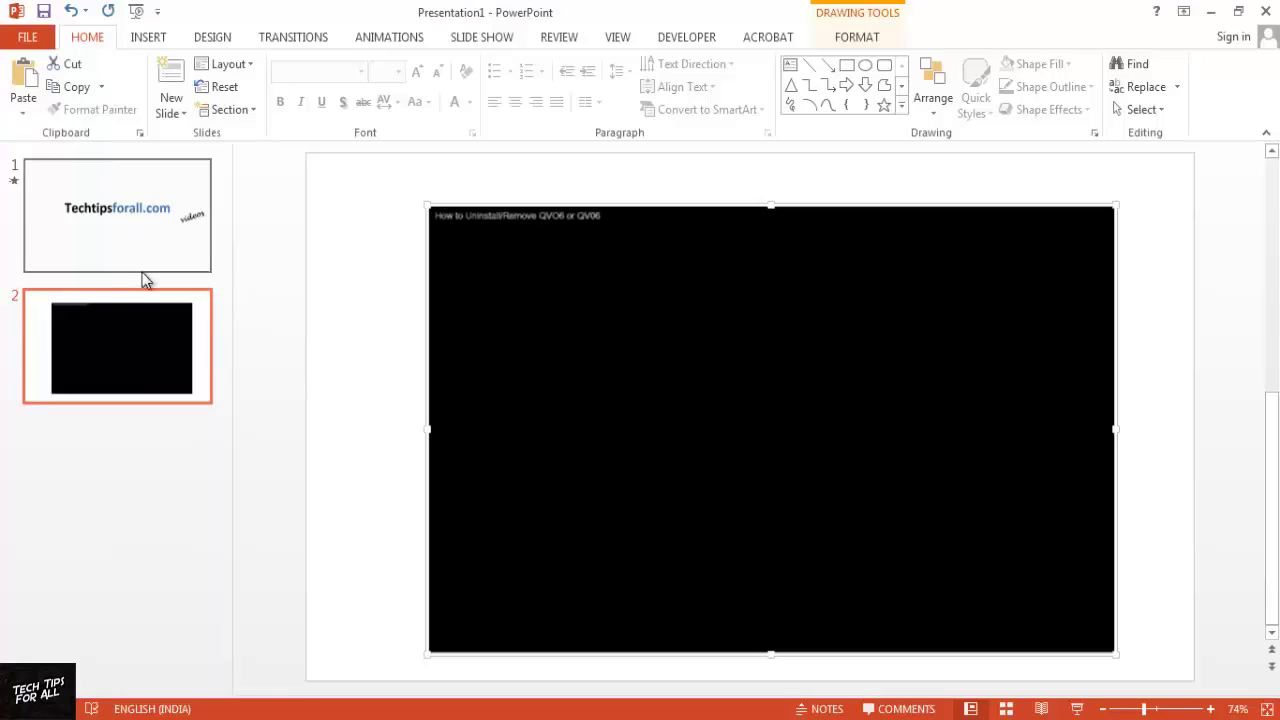
- Select the Techtipsforall.com title slide so the slide show test starts from slide 1
left_click(133, 215)
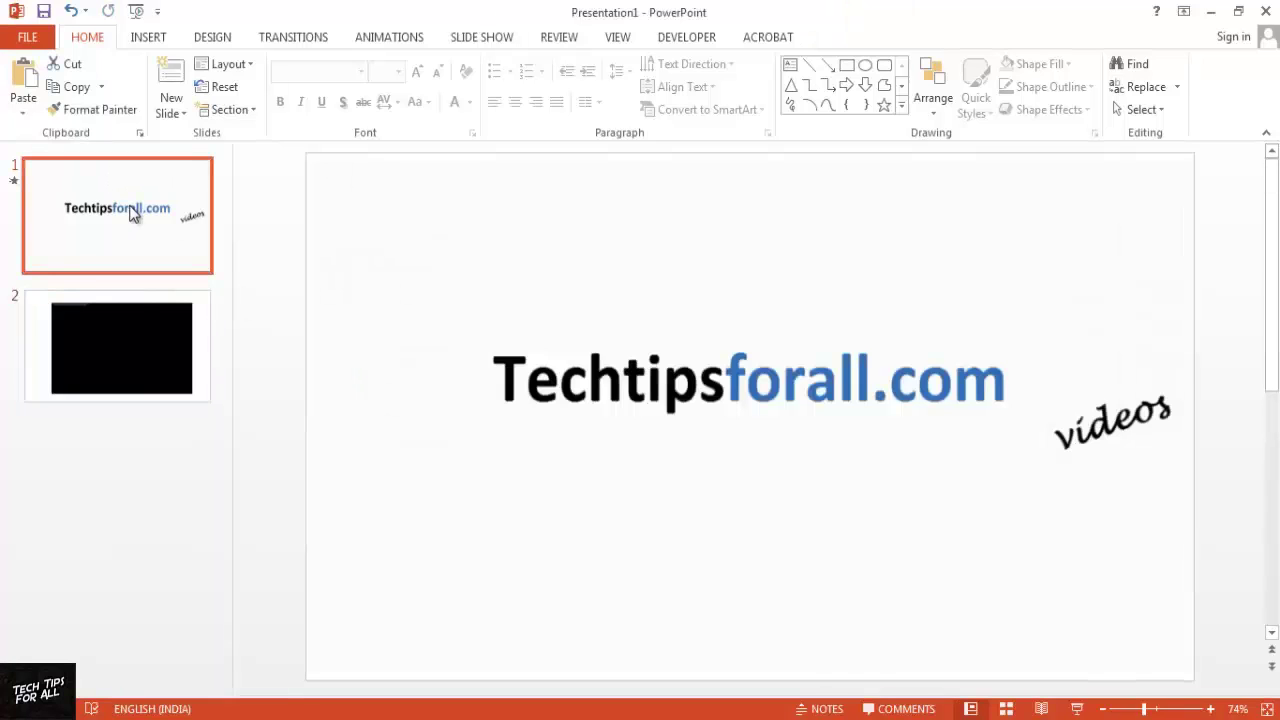